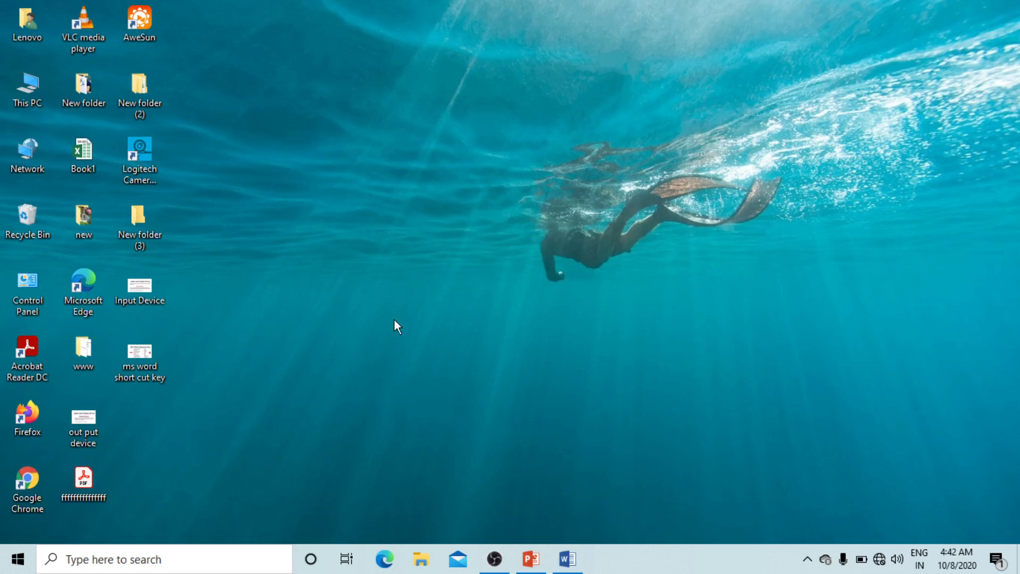
# Switch to PowerPoint, start the shortcut-key slide show and use the red pen to tick item 1 and circle Ctrl+F1
pyautogui.click(531, 558)
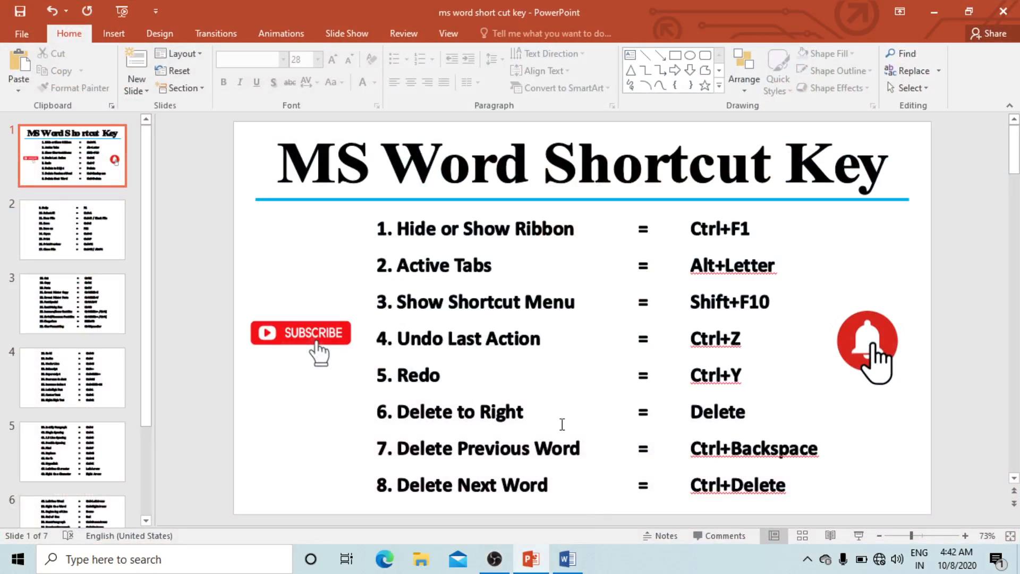
pyautogui.click(859, 535)
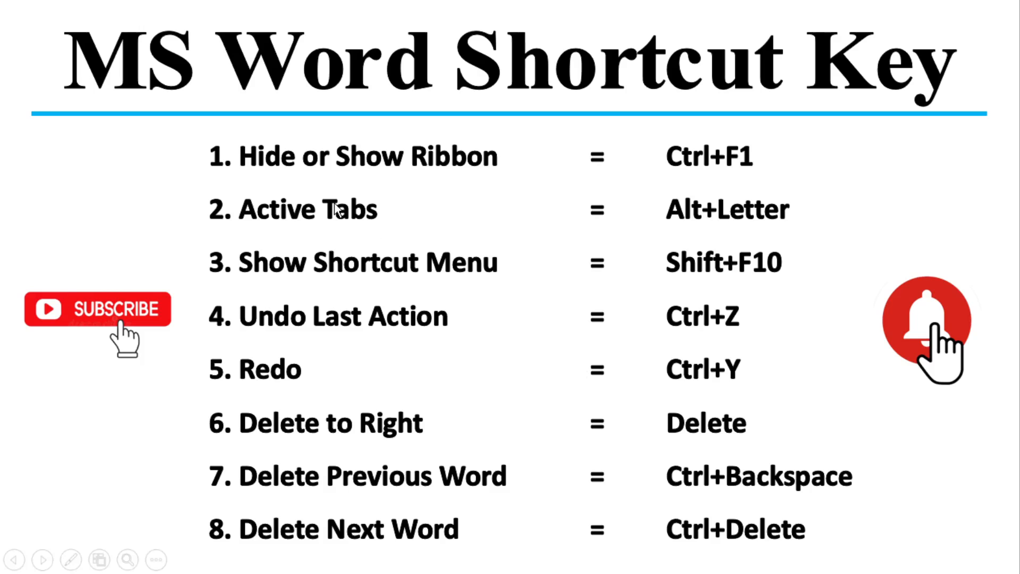
pyautogui.click(70, 560)
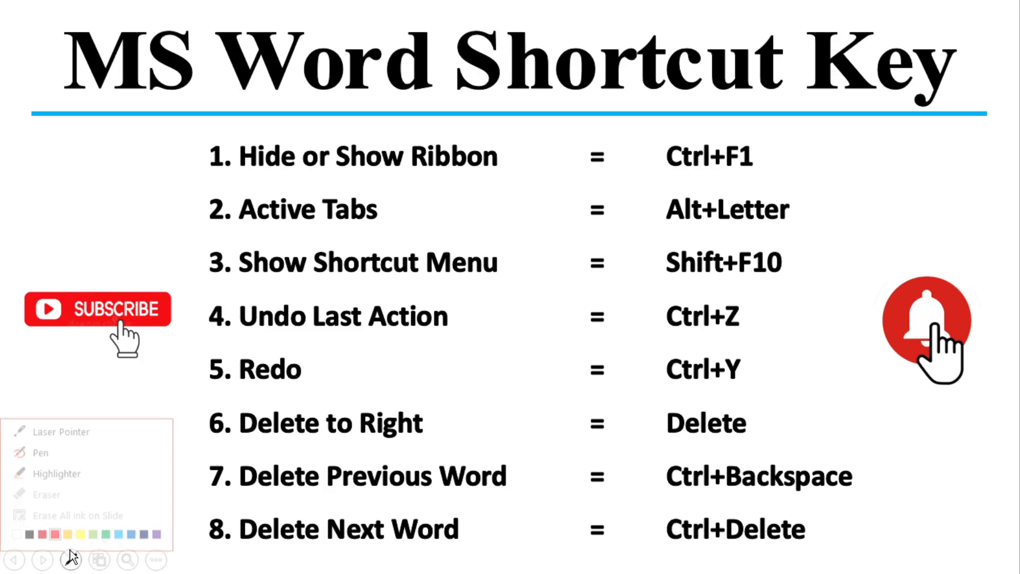
pyautogui.click(57, 441)
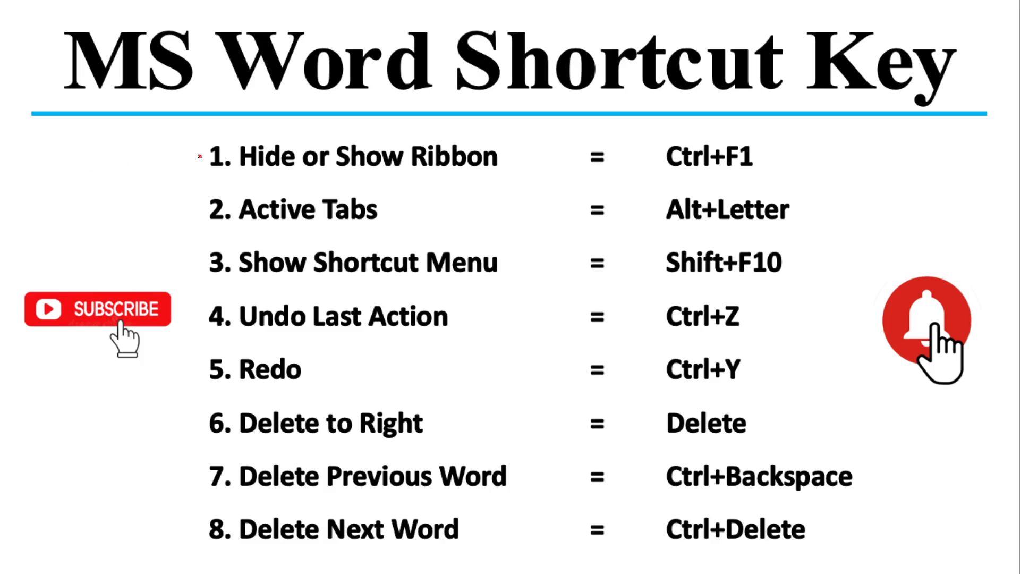
pyautogui.moveTo(201, 156); pyautogui.dragTo(271, 139)
pyautogui.moveTo(754, 136)
pyautogui.mouseDown()
pyautogui.moveTo(692, 201)
pyautogui.moveTo(762, 143)
pyautogui.mouseUp()
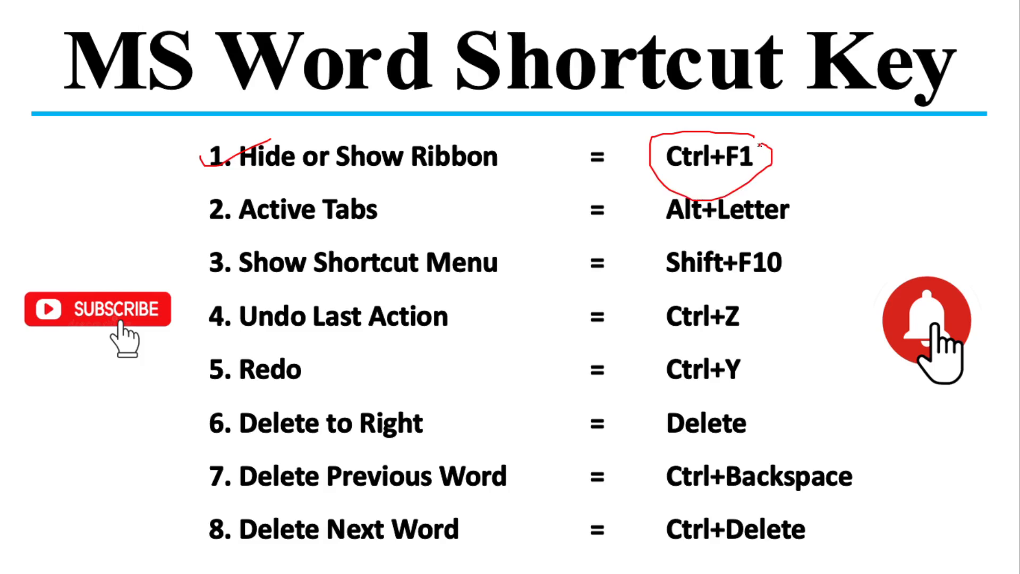
# Switch to the Word document and hide and show the ribbon several times, leaving it expanded
pyautogui.press('super+t')
pyautogui.hotkey('alt', 'Tab')
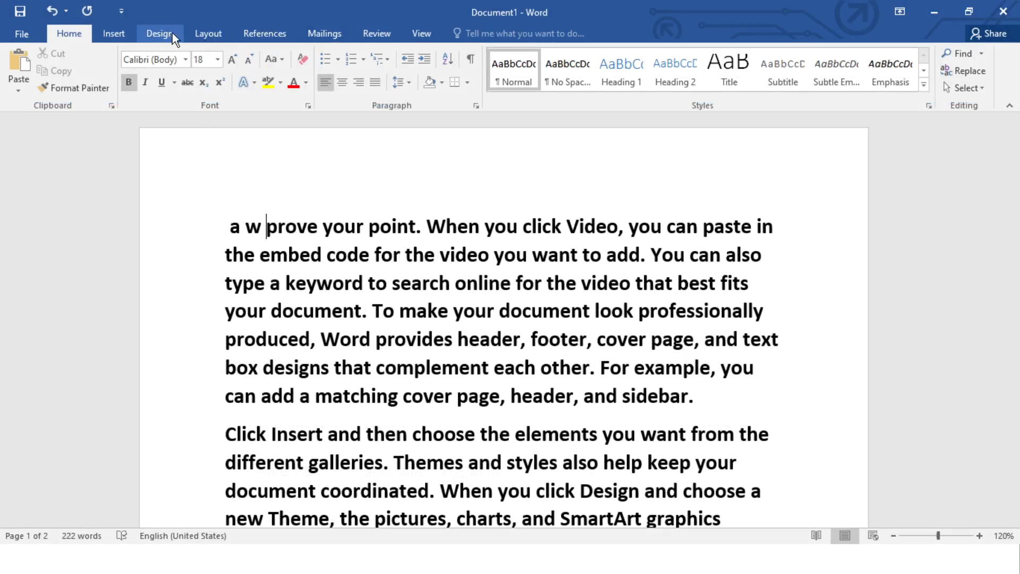
pyautogui.doubleClick(232, 33)
pyautogui.doubleClick(232, 32)
pyautogui.doubleClick(232, 33)
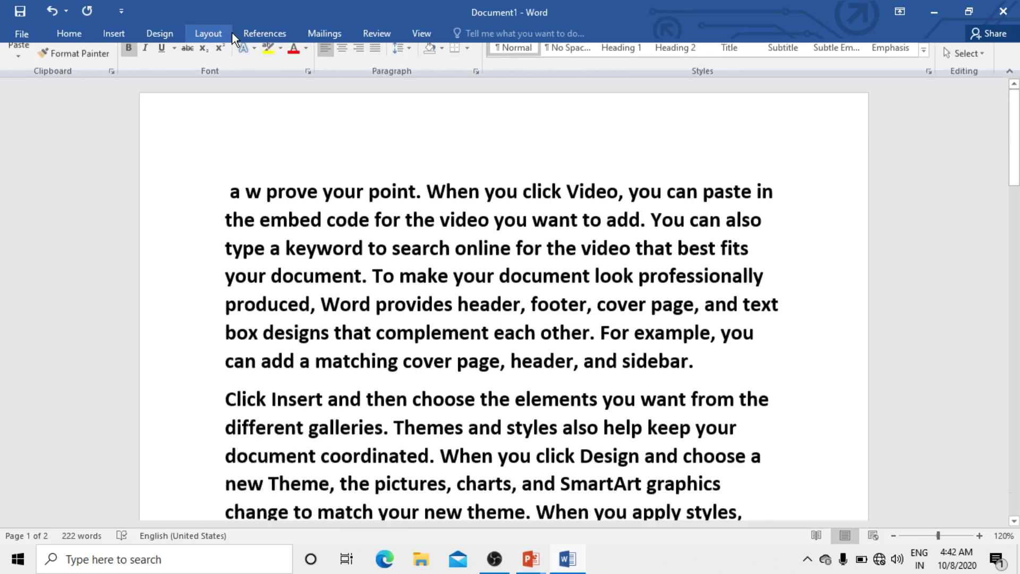
pyautogui.doubleClick(232, 32)
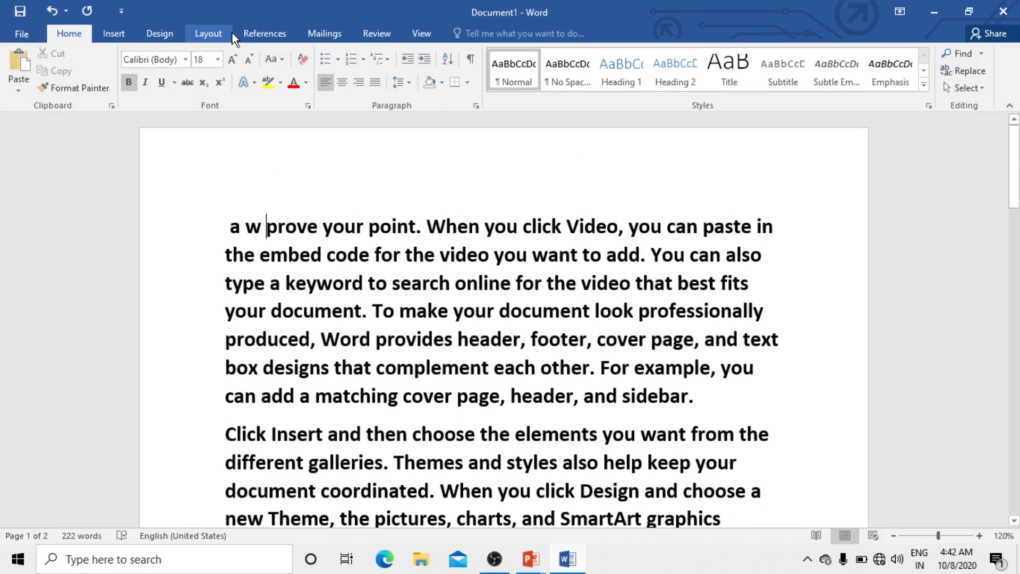
pyautogui.doubleClick(231, 33)
pyautogui.doubleClick(232, 32)
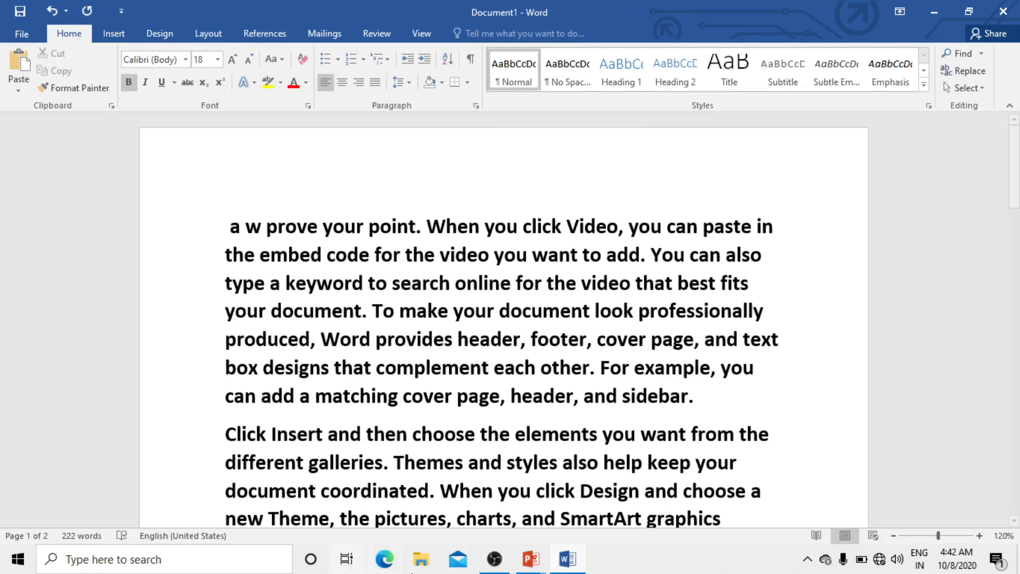
# Return to the PowerPoint slide show and use the pen to tick item 2, Active Tabs, and circle Alt+Letter
pyautogui.click(543, 569)
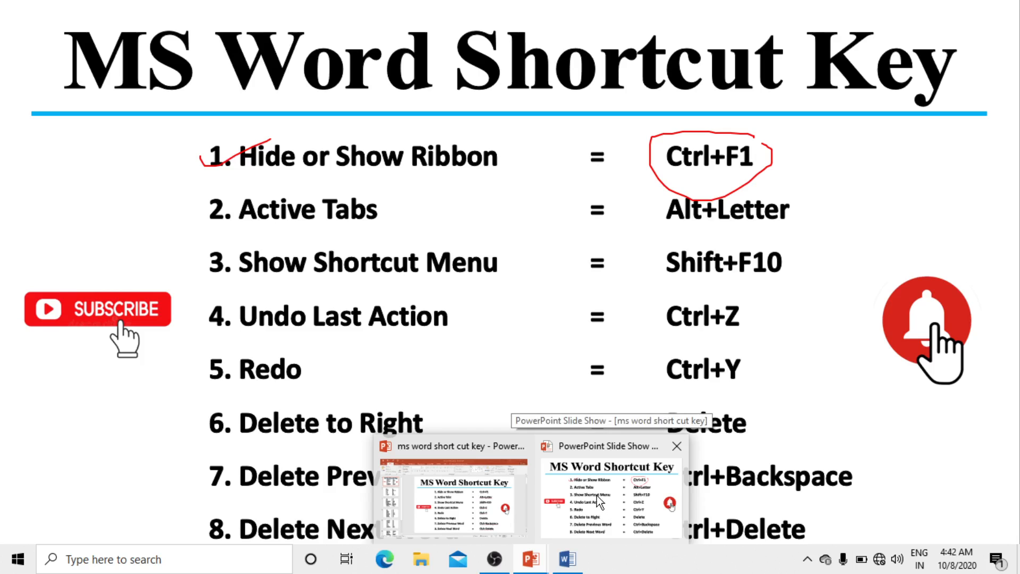
pyautogui.click(597, 495)
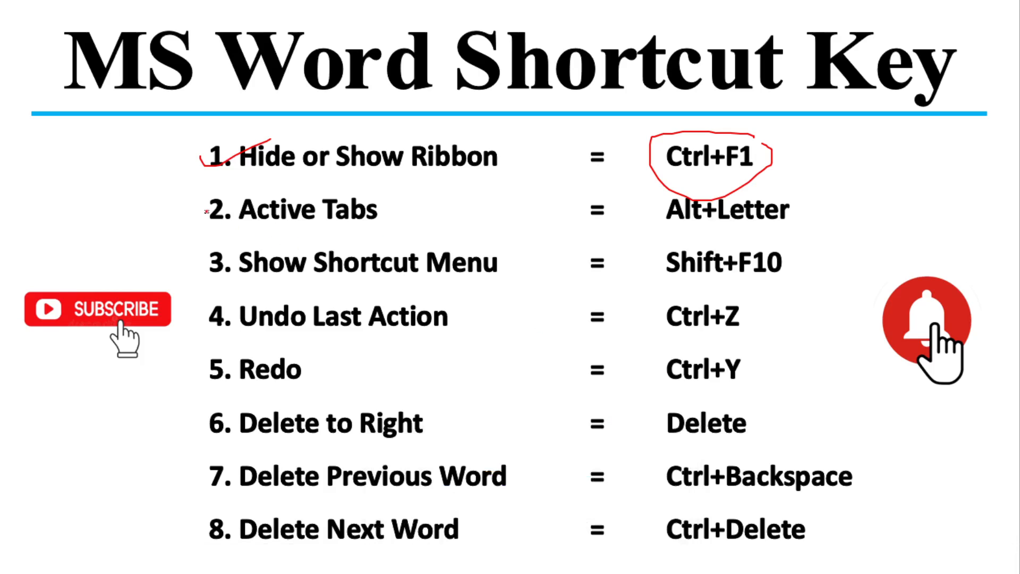
pyautogui.moveTo(196, 205); pyautogui.dragTo(266, 194)
pyautogui.moveTo(784, 187)
pyautogui.mouseDown()
pyautogui.moveTo(655, 207)
pyautogui.moveTo(801, 195)
pyautogui.moveTo(792, 182)
pyautogui.mouseUp()
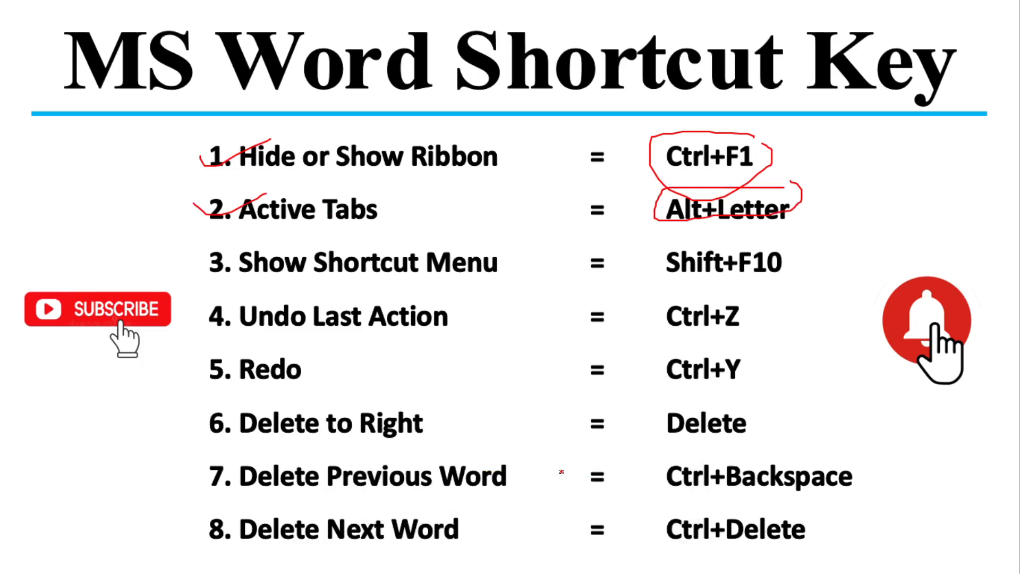
# Switch to Word, bring up the Insert commands with key tips, view the Quick Tables gallery and close it without inserting anything
pyautogui.hotkey('ctrl', 't')
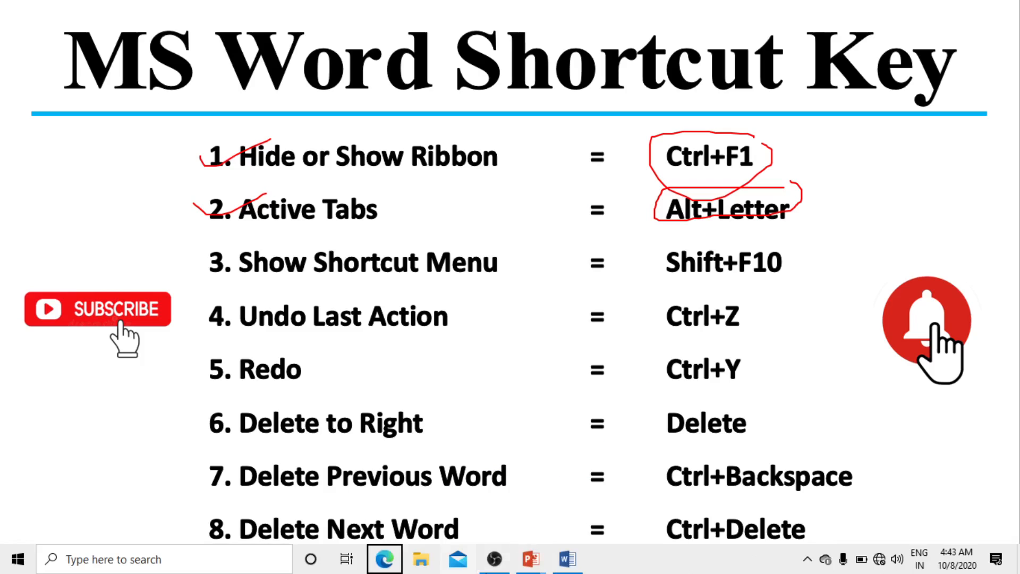
pyautogui.click(564, 561)
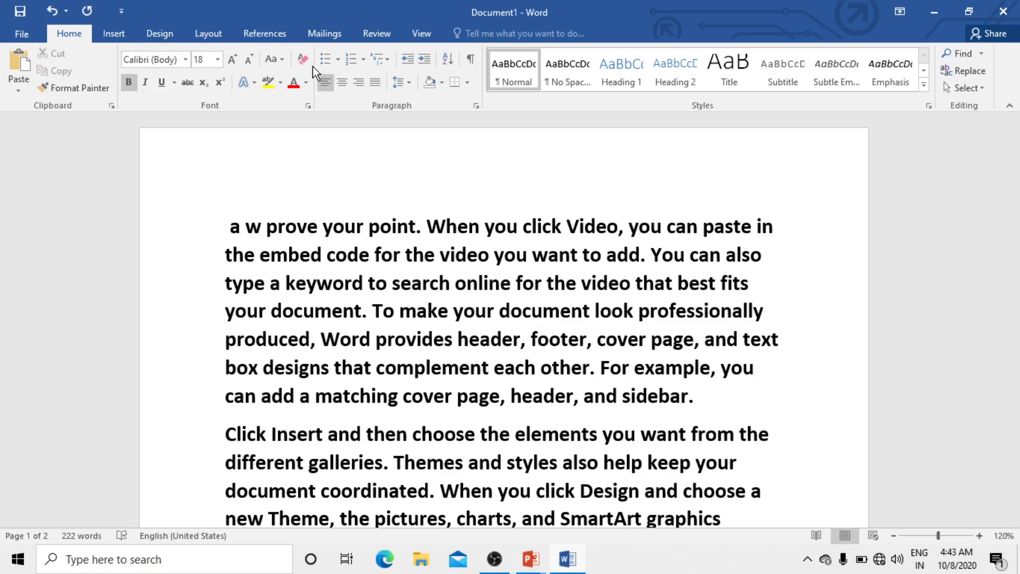
pyautogui.press('alt')
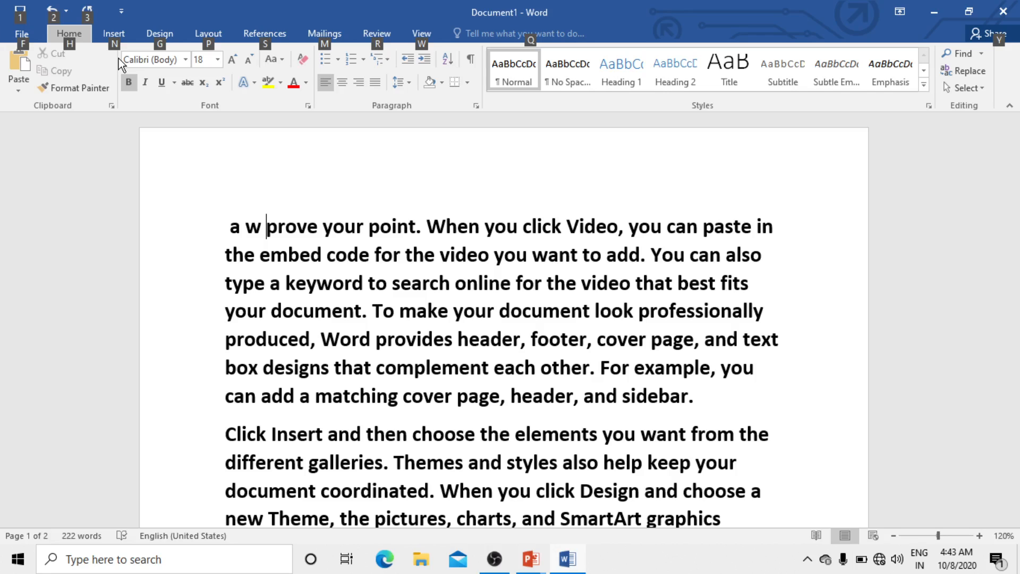
pyautogui.press('n')
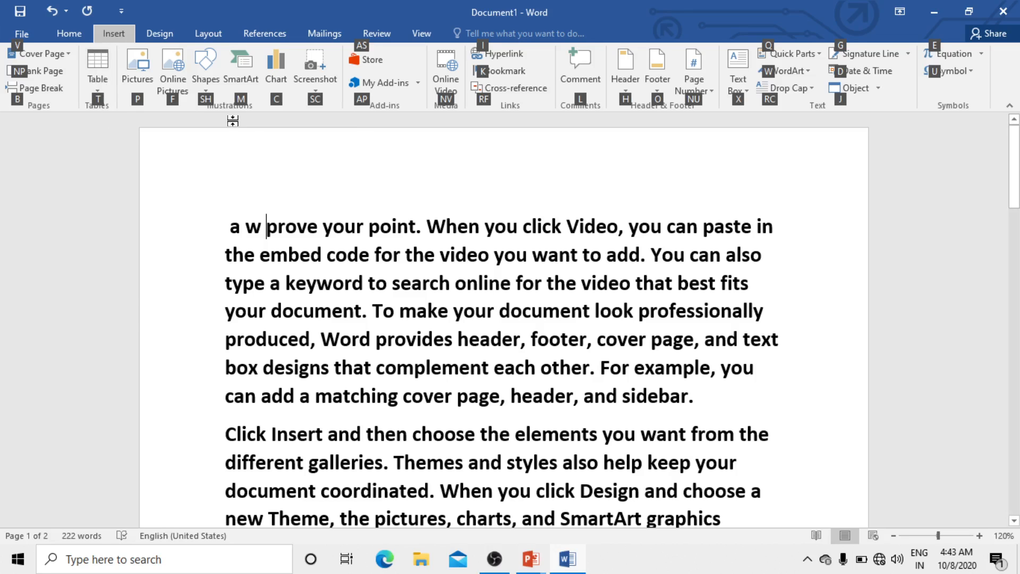
pyautogui.press('t')
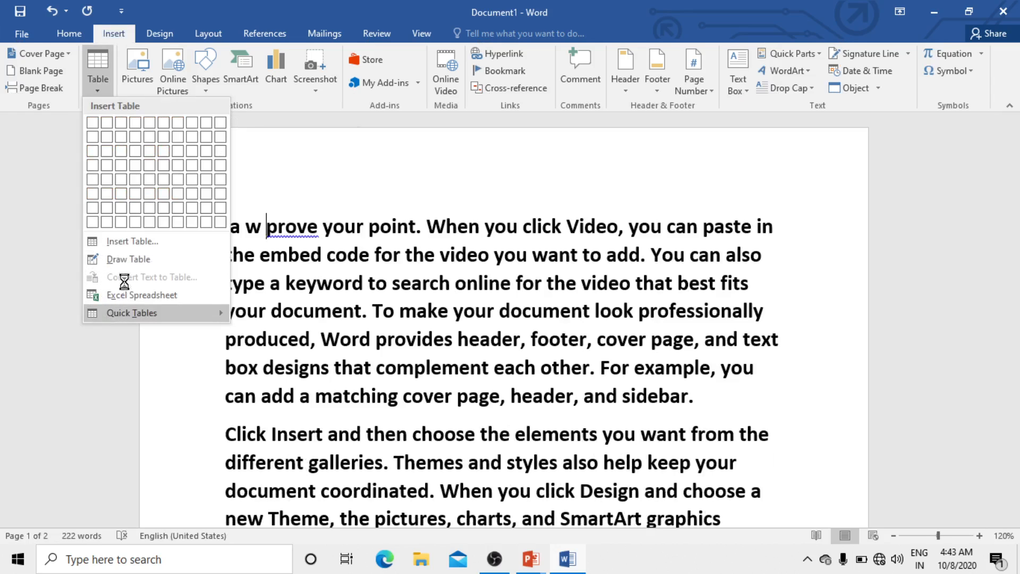
pyautogui.press('Right')
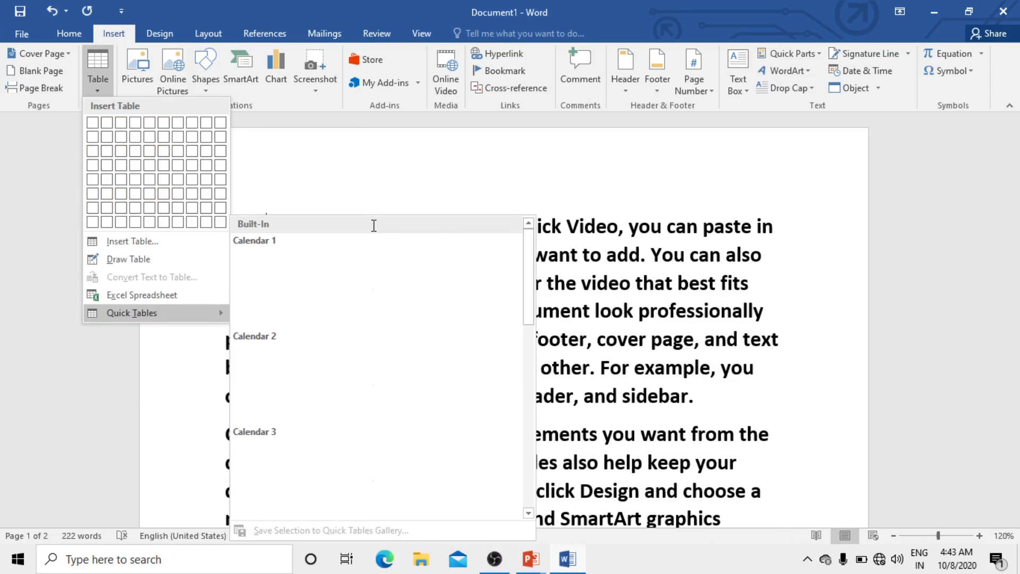
pyautogui.press('Escape')
pyautogui.press('Escape')
# Return to the PowerPoint slide show and use the pen to tick item 3, Show Shortcut Menu, and circle Shift+F10
pyautogui.moveTo(531, 563)
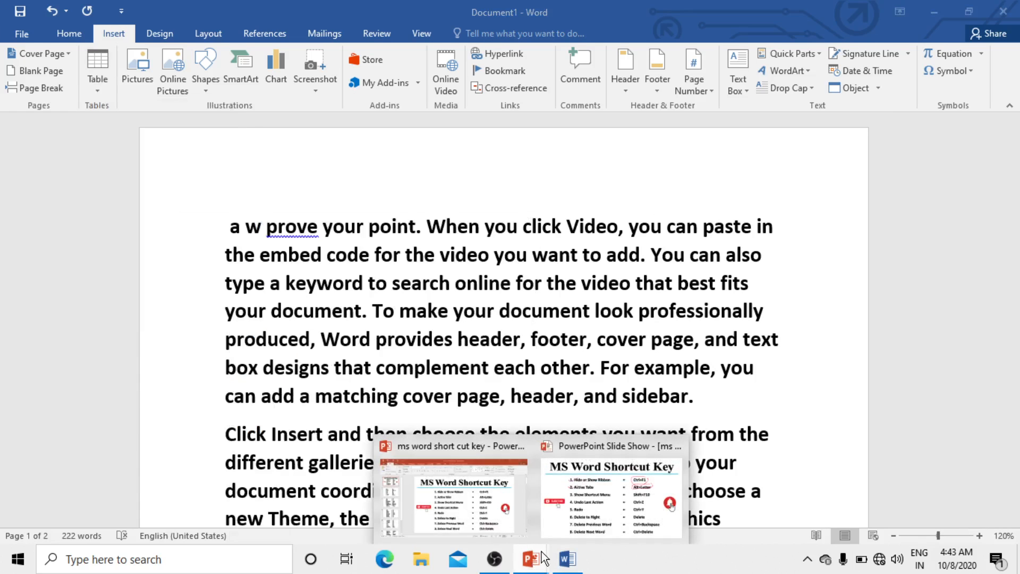
pyautogui.click(616, 499)
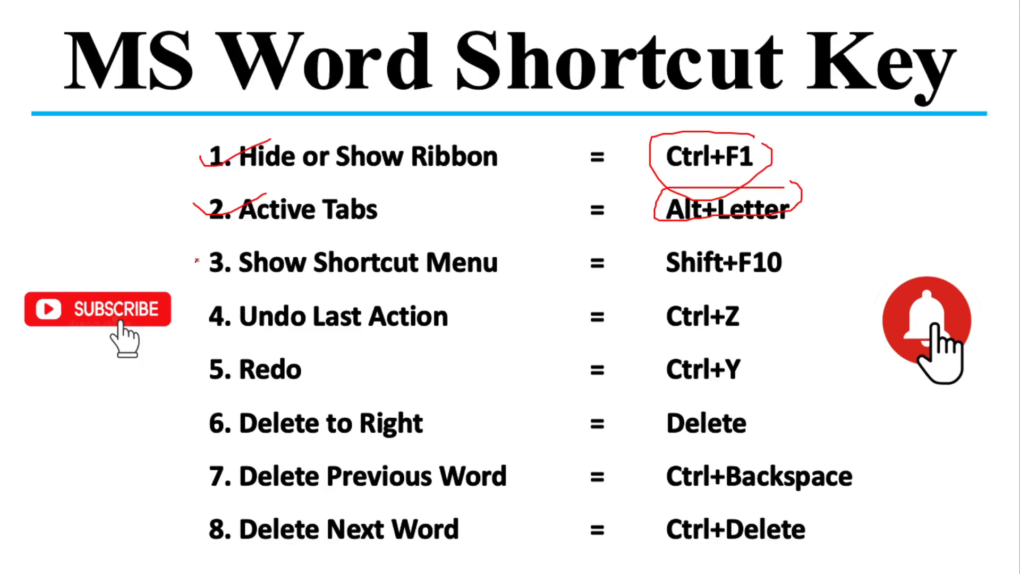
pyautogui.moveTo(198, 267); pyautogui.dragTo(275, 250)
pyautogui.moveTo(772, 242)
pyautogui.mouseDown()
pyautogui.moveTo(714, 242)
pyautogui.moveTo(812, 261)
pyautogui.moveTo(740, 240)
pyautogui.mouseUp()
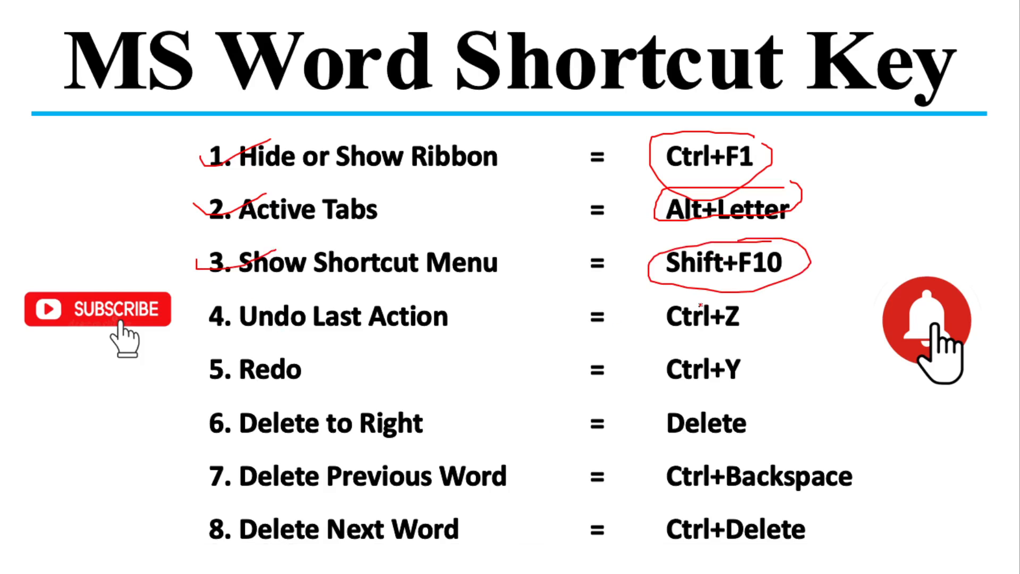
# Switch to Word, place the cursor in the word "search" and show its shortcut menu twice, dismissing it each time
pyautogui.hotkey('ctrl', 't')
pyautogui.click(578, 564)
pyautogui.click(422, 281)
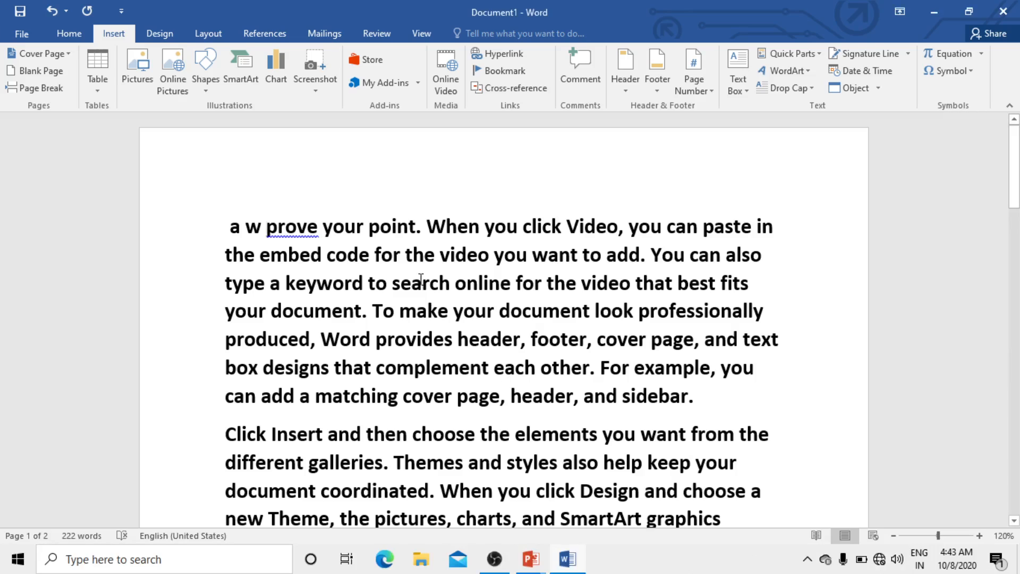
pyautogui.hotkey('shift', 'F10')
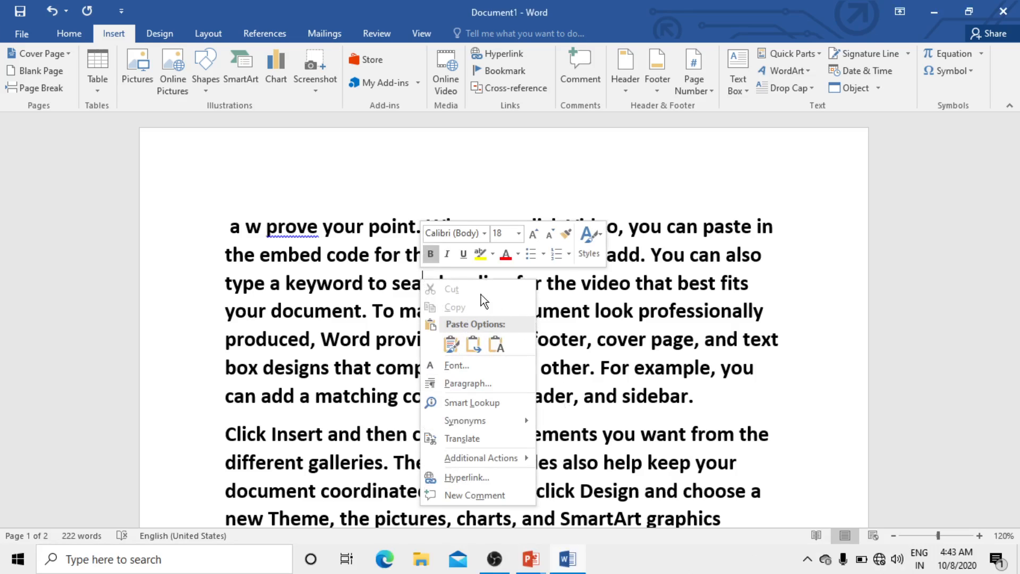
pyautogui.click(689, 352)
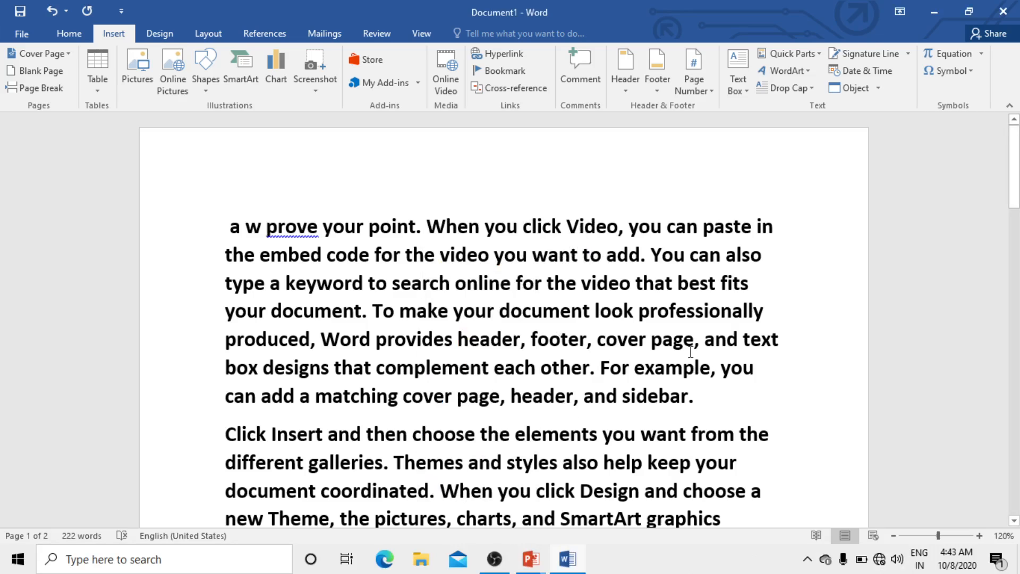
pyautogui.hotkey('shift', 'F10')
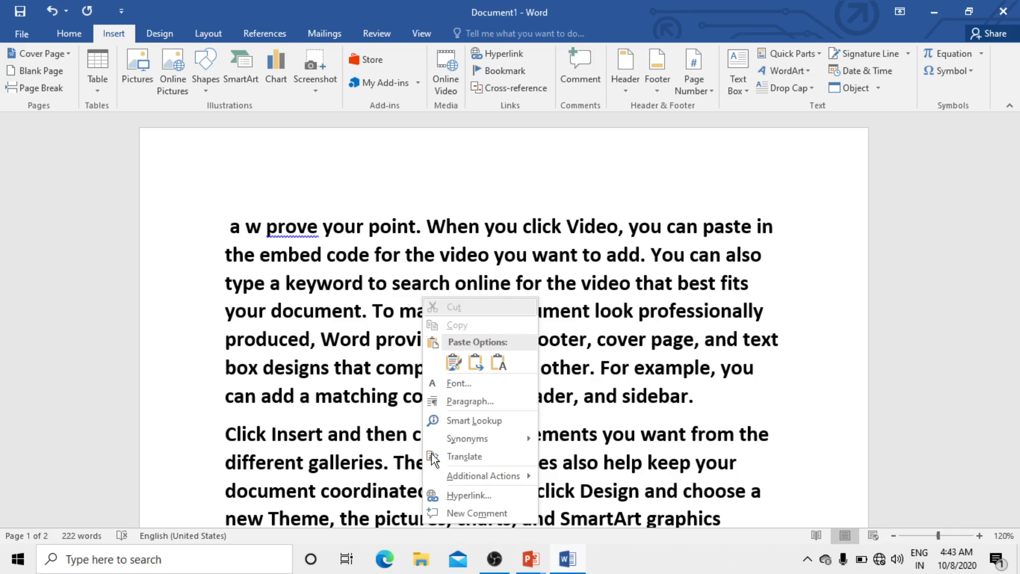
pyautogui.press('Escape')
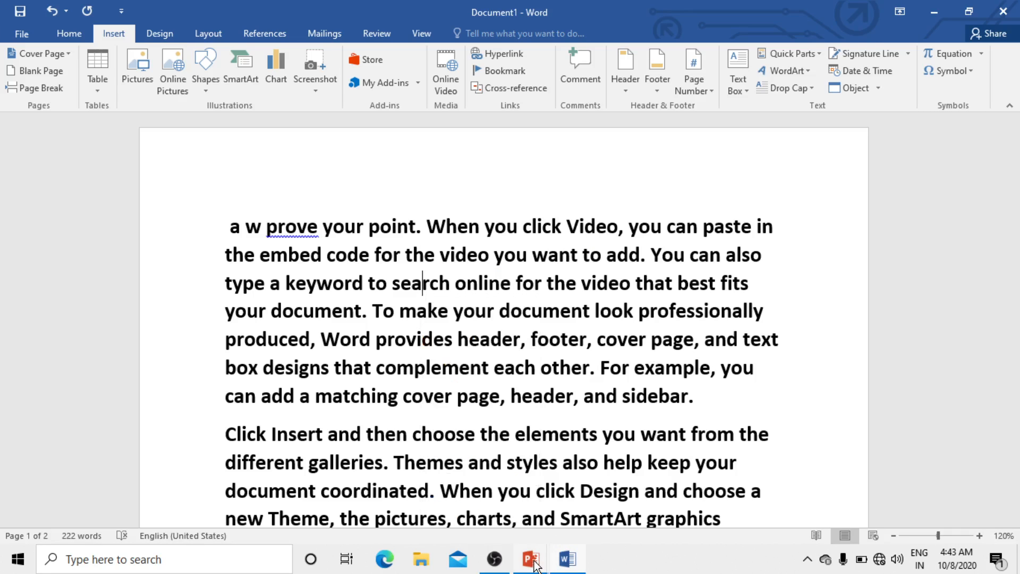
# Return to the PowerPoint slide show and tick item 4, Undo Last Action, with the pen
pyautogui.moveTo(531, 559)
pyautogui.click(605, 511)
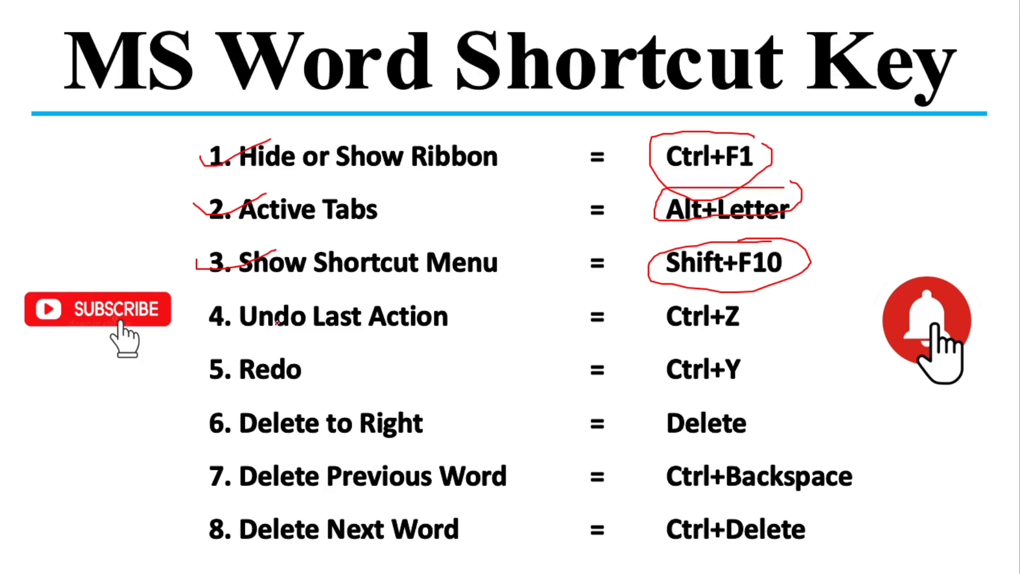
pyautogui.moveTo(189, 313); pyautogui.dragTo(258, 311)
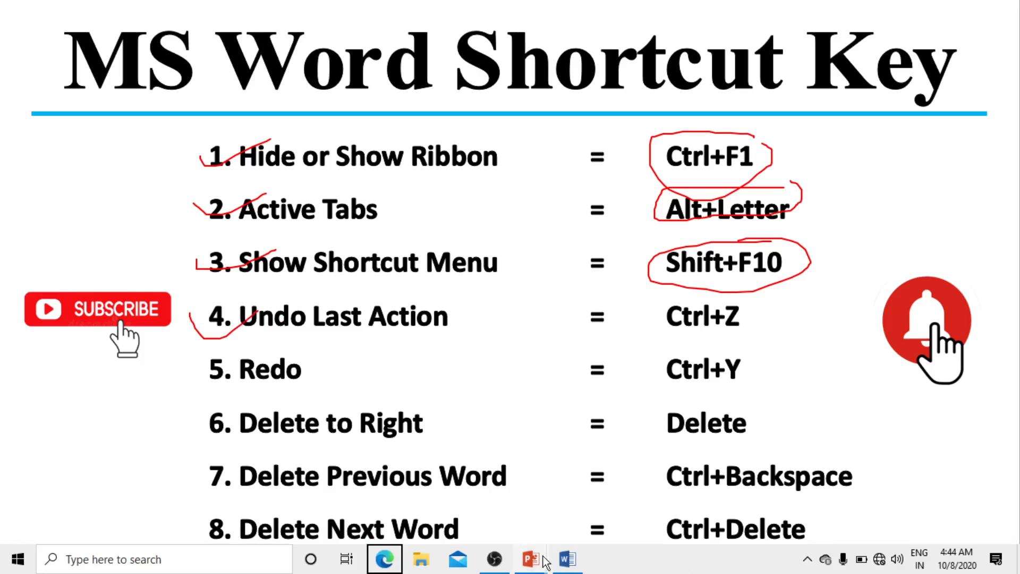
# Switch to Word, delete the first paragraph's text from "produced, Word provides" through "sidebar." and undo the deletion
pyautogui.click(567, 559)
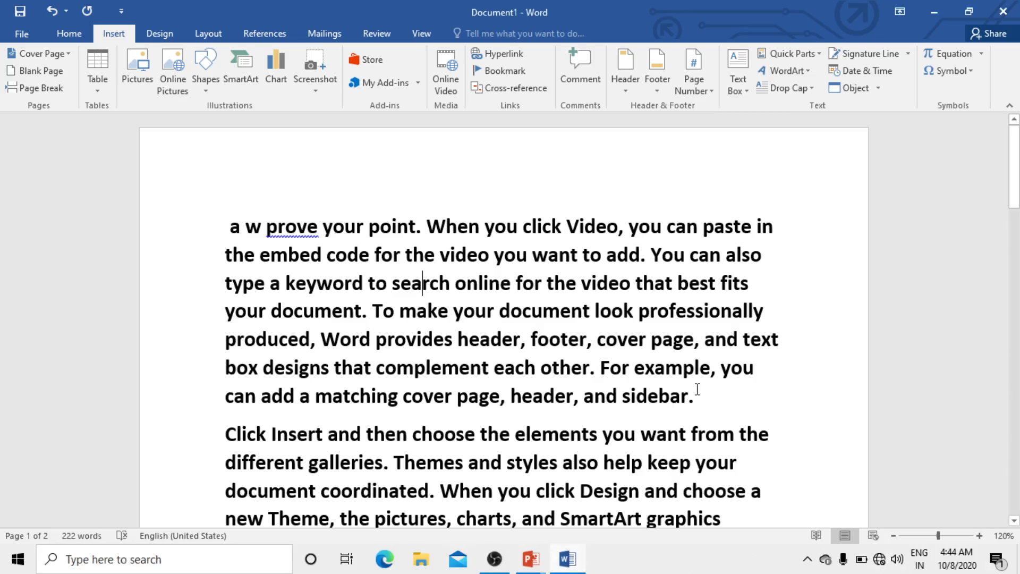
pyautogui.moveTo(697, 393); pyautogui.dragTo(200, 341)
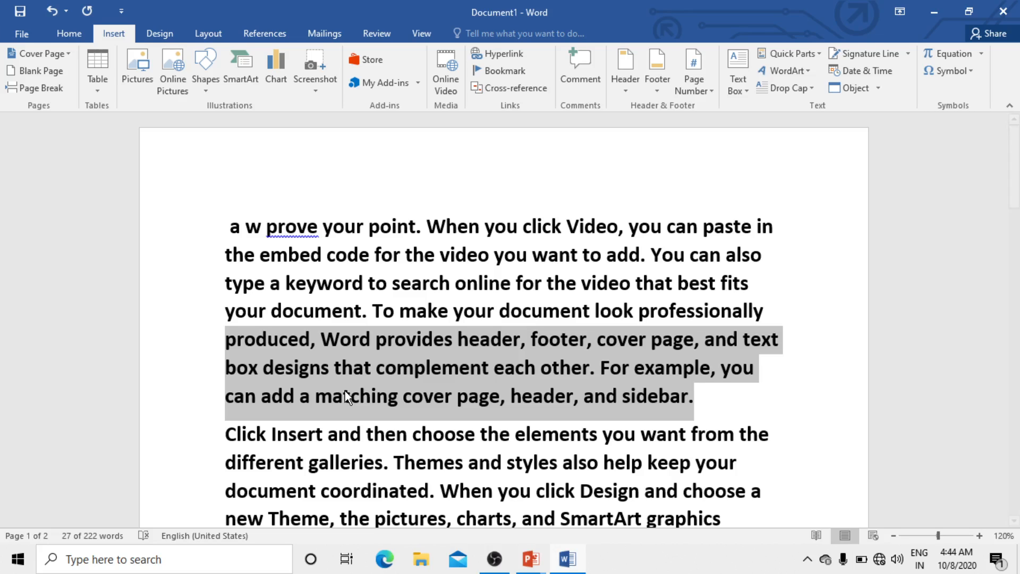
pyautogui.press('BackSpace')
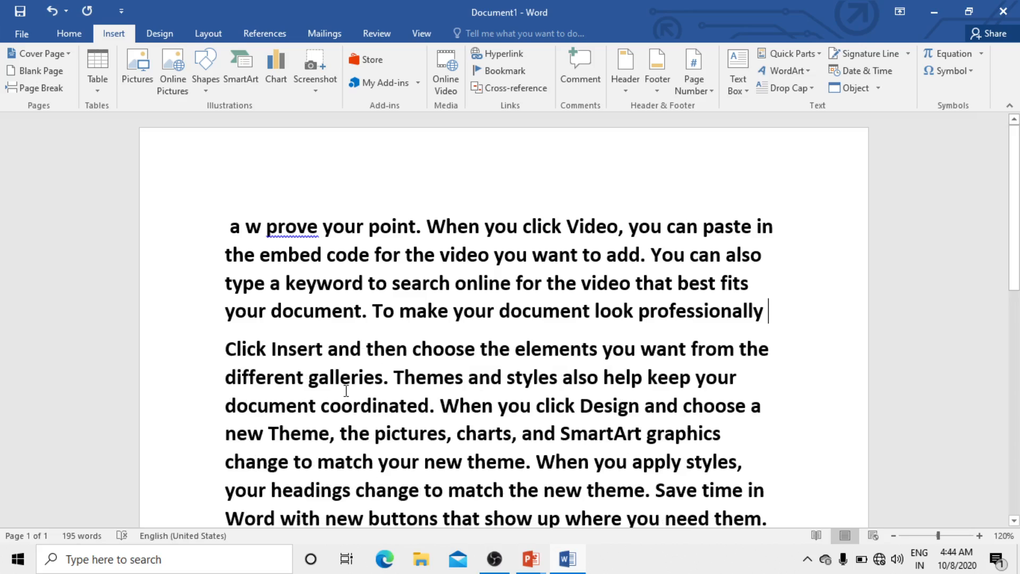
pyautogui.hotkey('ctrl', 'z')
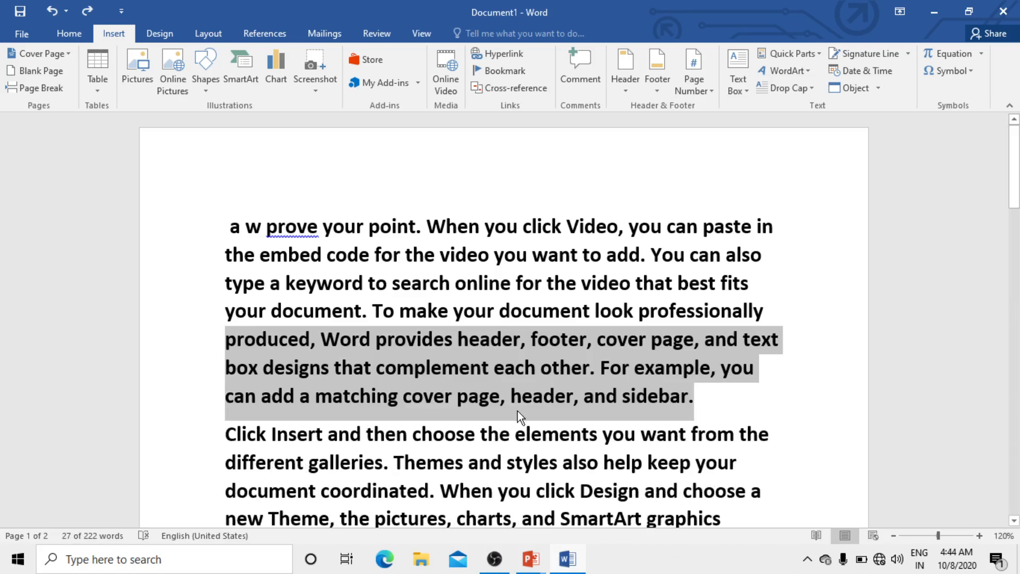
# Undo the earlier deletions in the first paragraph to restore "powerful", "you" and "Online"
pyautogui.click(693, 396)
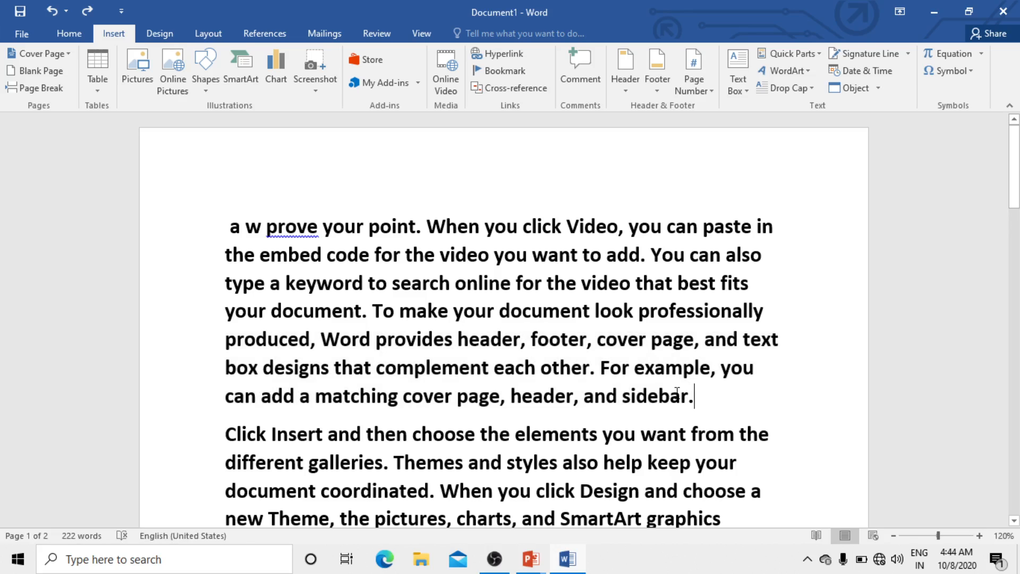
pyautogui.hotkey('ctrl', 'z')
pyautogui.hotkey('ctrl', 'z')
pyautogui.hotkey('ctrl', 'z')
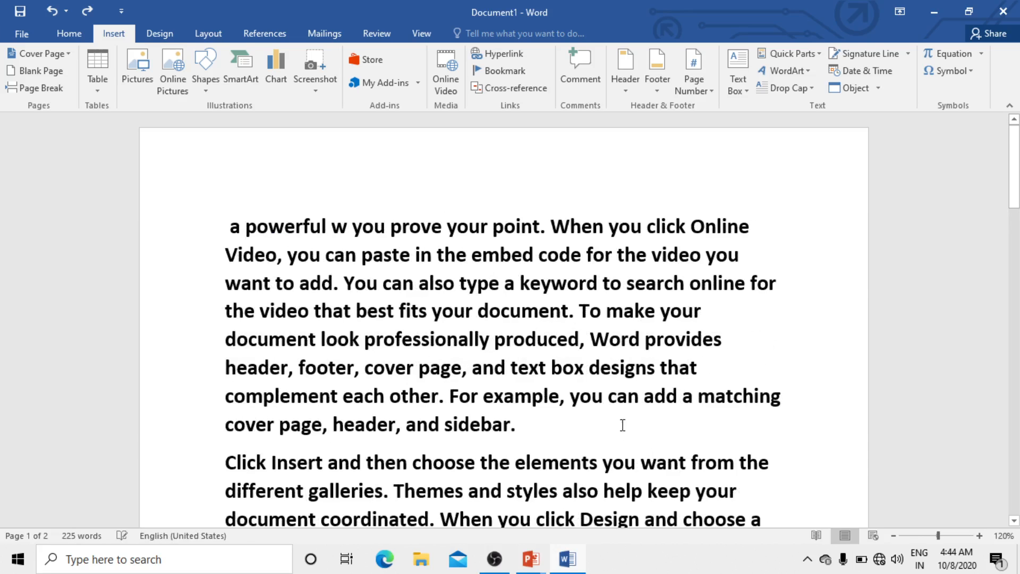
# Delete the end of the first paragraph from "header, footer, cover page" through "sidebar."
pyautogui.moveTo(623, 425); pyautogui.dragTo(229, 366)
pyautogui.press('Delete')
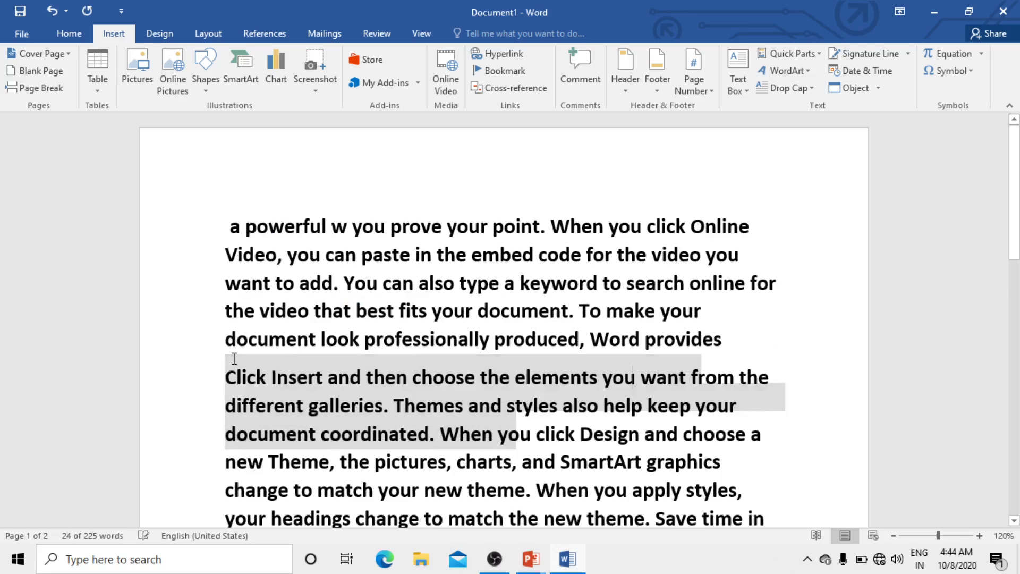
# Undo the first-paragraph deletions back to "eo provides a powerful way to help you prove your point."
pyautogui.hotkey('ctrl', 'z')
pyautogui.hotkey('ctrl', 'z')
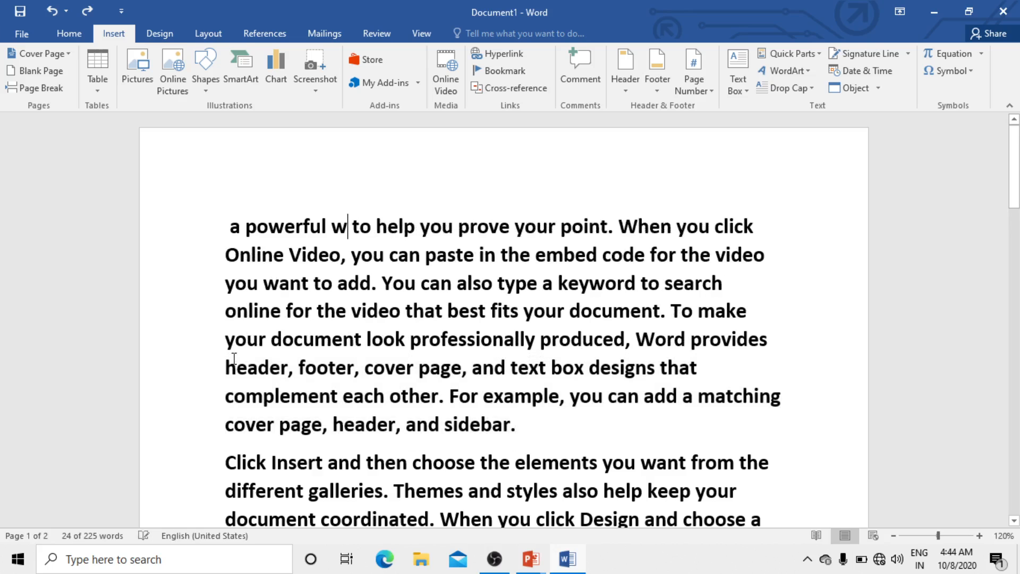
pyautogui.hotkey('ctrl', 'z')
pyautogui.hotkey('ctrl', 'z')
pyautogui.hotkey('ctrl', 'z')
pyautogui.hotkey('ctrl', 'z')
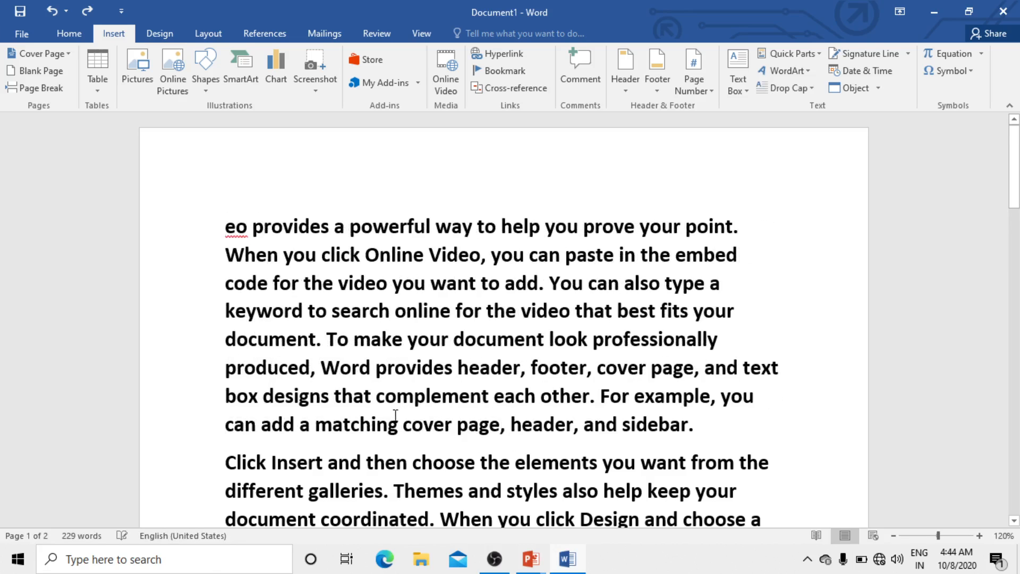
# Cut the text from "Word with new buttons" through the end of the last paragraph
pyautogui.scroll(-10, 450, 425)
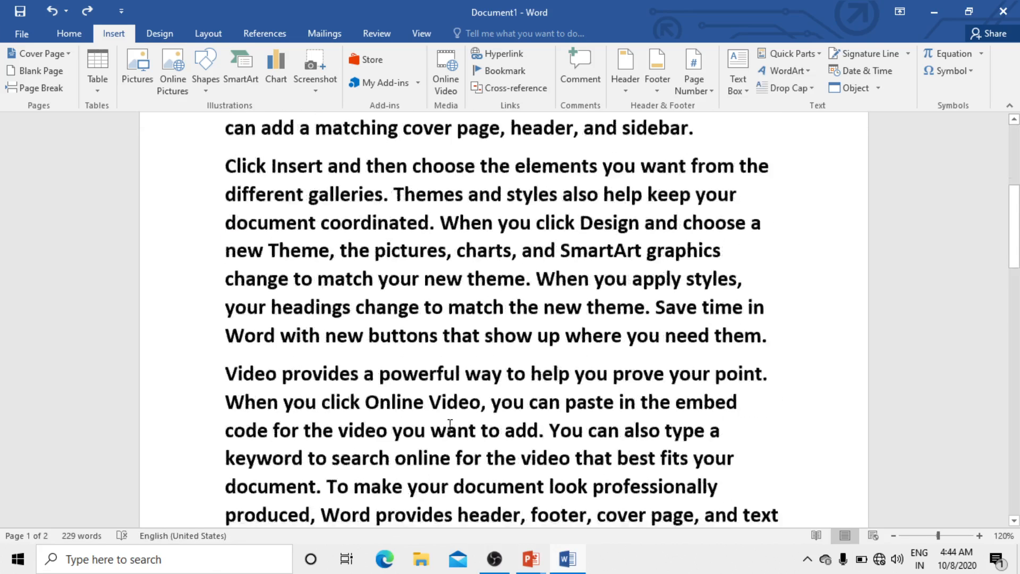
pyautogui.scroll(3, 450, 425)
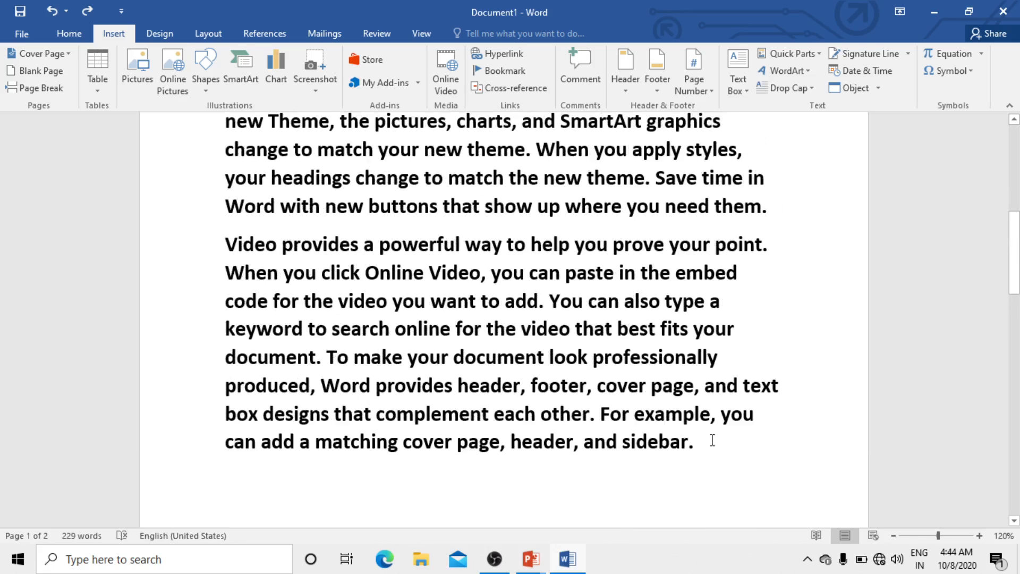
pyautogui.moveTo(699, 446); pyautogui.dragTo(210, 234)
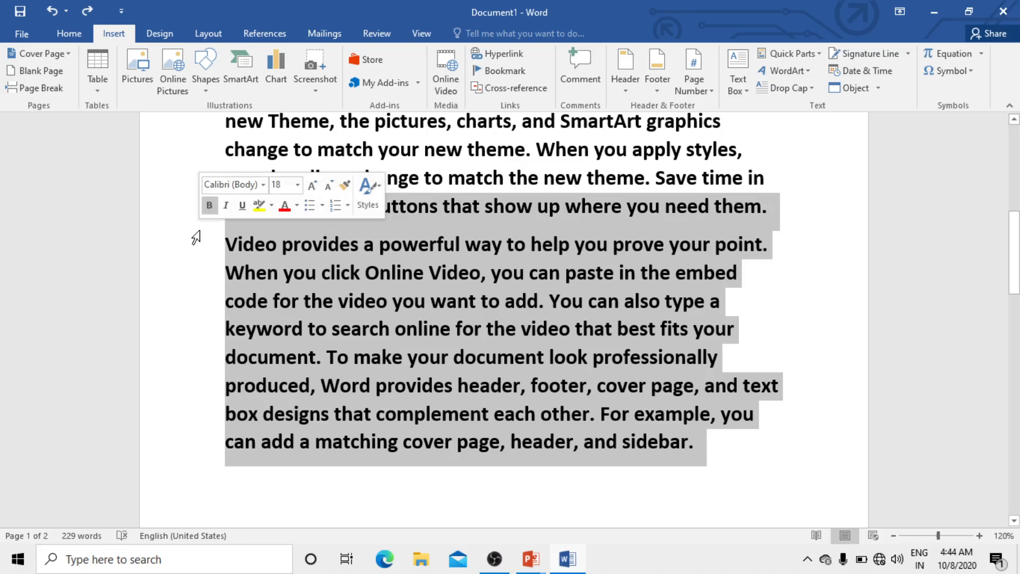
pyautogui.hotkey('ctrl', 'x')
pyautogui.scroll(6, 332, 335)
pyautogui.scroll(1, 332, 335)
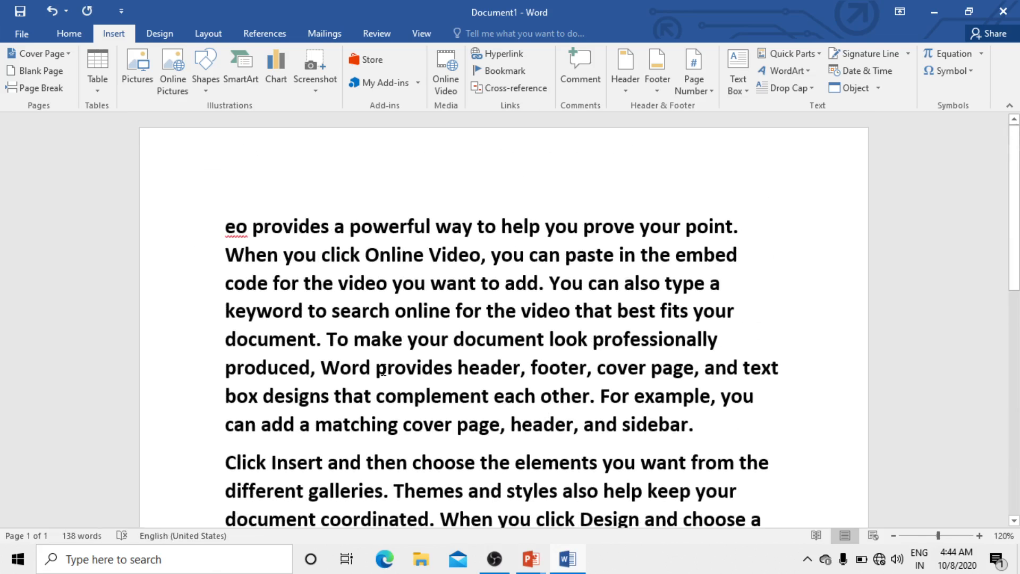
# Undo the cut and all earlier edits and formatting, back to the plain two-paragraph text
pyautogui.hotkey('ctrl', 'z')
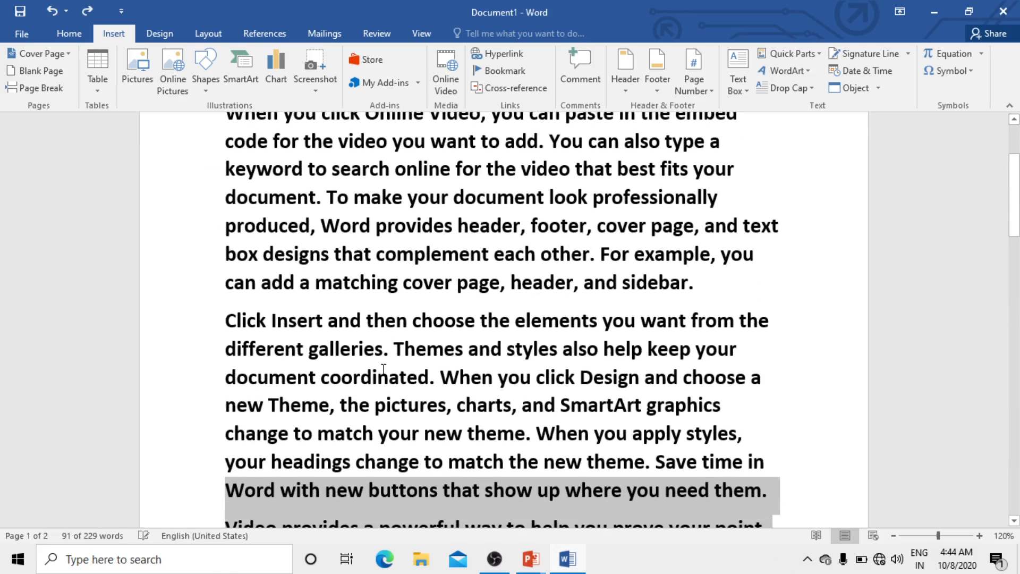
pyautogui.scroll(2, 383, 368)
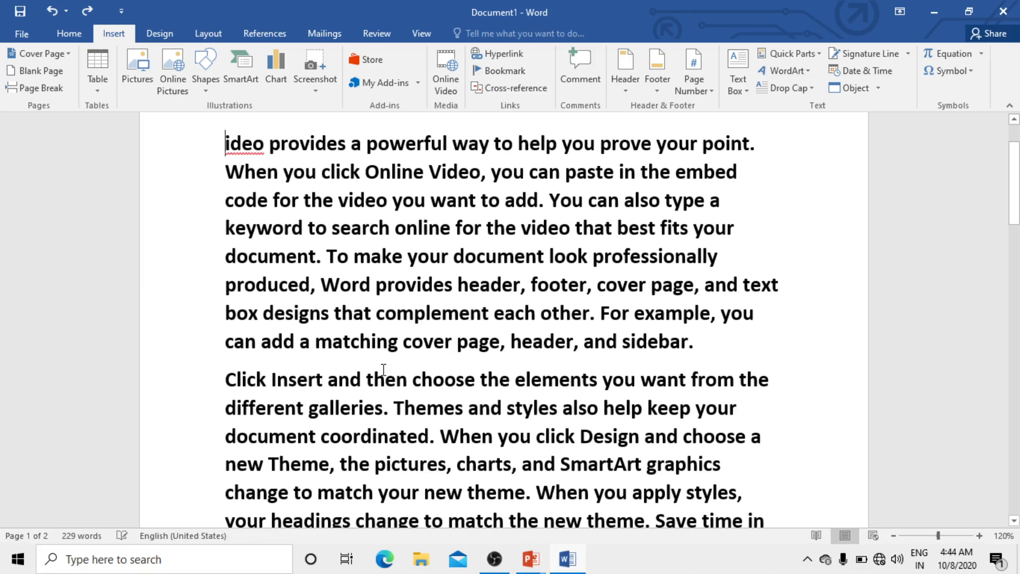
pyautogui.hotkey('ctrl', 'z')
pyautogui.hotkey('ctrl', 'z')
pyautogui.hotkey('ctrl', 'z')
pyautogui.hotkey('ctrl', 'z')
pyautogui.hotkey('ctrl', 'z')
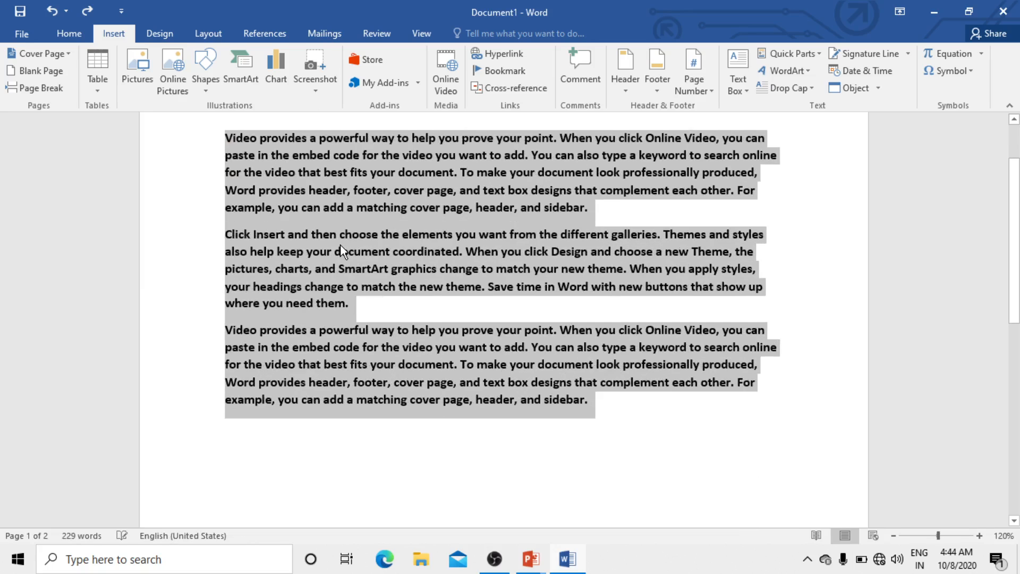
pyautogui.scroll(3, 373, 346)
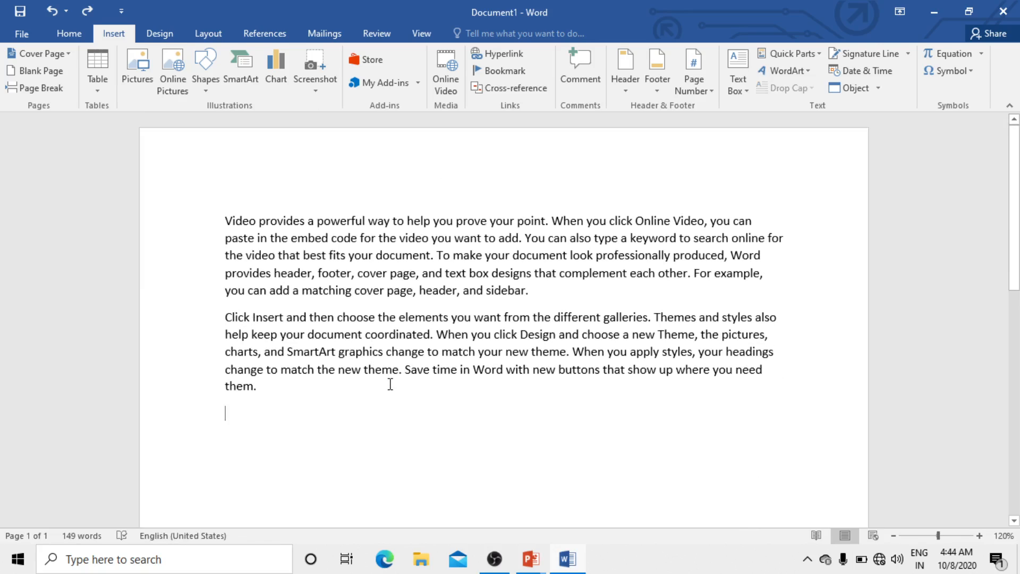
# Redo all the undone edits and formatting, up to and including the cut at the end of the document
pyautogui.hotkey('ctrl', 'y')
pyautogui.hotkey('ctrl', 'y')
pyautogui.hotkey('ctrl', 'y')
pyautogui.hotkey('ctrl', 'y')
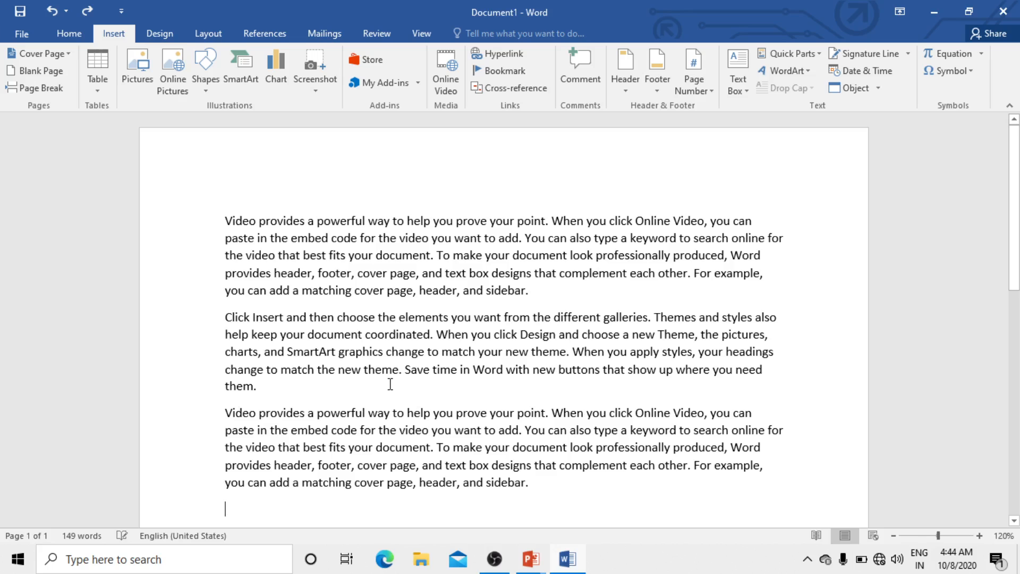
pyautogui.hotkey('ctrl', 'y')
pyautogui.hotkey('ctrl', 'y')
pyautogui.hotkey('ctrl', 'y')
pyautogui.hotkey('ctrl', 'y')
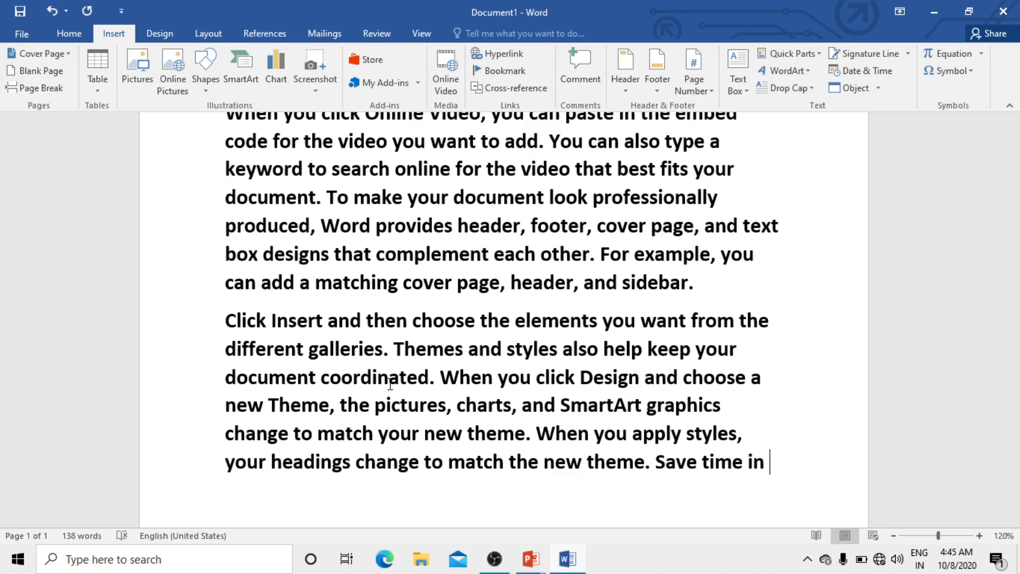
# Return to the PowerPoint slide show and tick items 5, Redo, and 6, Delete to Right, with the pen
pyautogui.moveTo(531, 567)
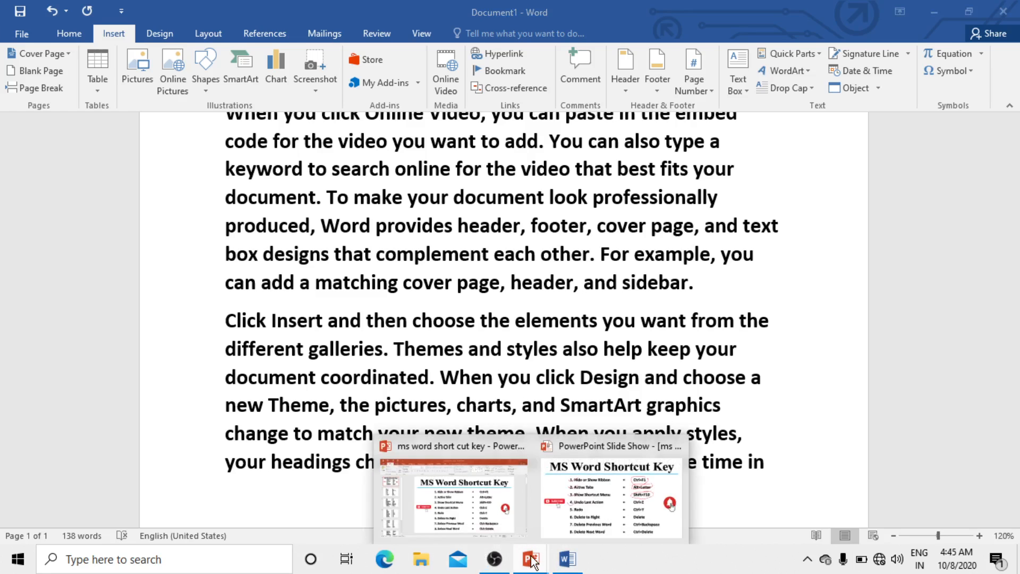
pyautogui.click(545, 508)
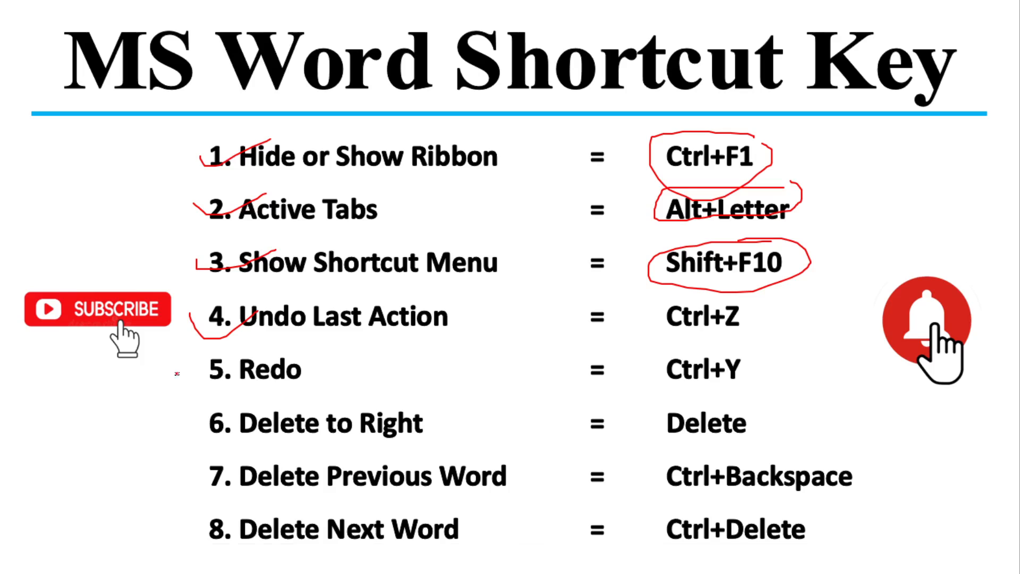
pyautogui.moveTo(181, 364); pyautogui.dragTo(235, 354)
pyautogui.moveTo(197, 425)
pyautogui.mouseDown()
pyautogui.moveTo(221, 440)
pyautogui.moveTo(250, 418)
pyautogui.mouseUp()
# Switch to Word and delete the word "complement" after "box designs that" in the first paragraph
pyautogui.moveTo(642, 547)
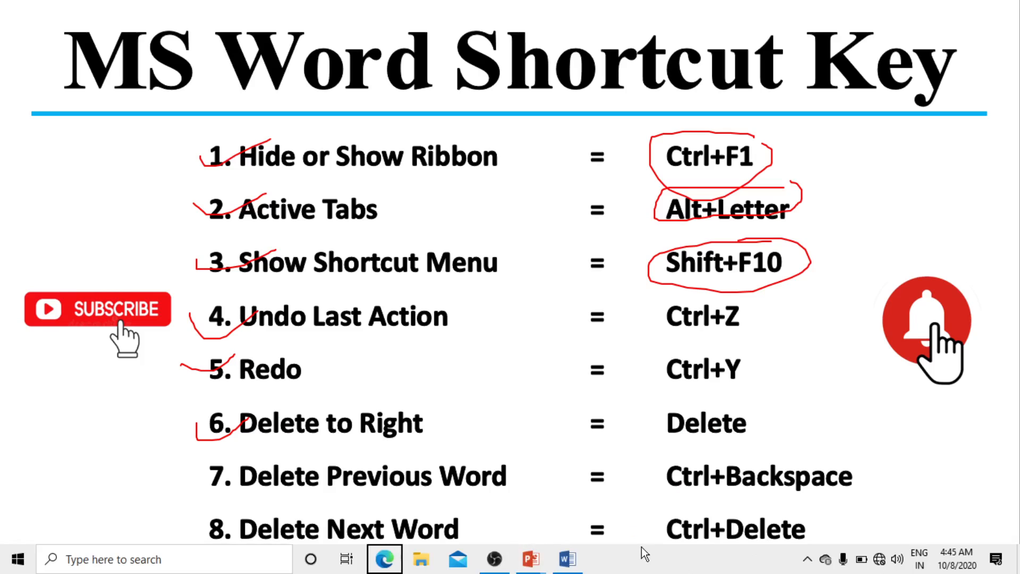
pyautogui.click(571, 559)
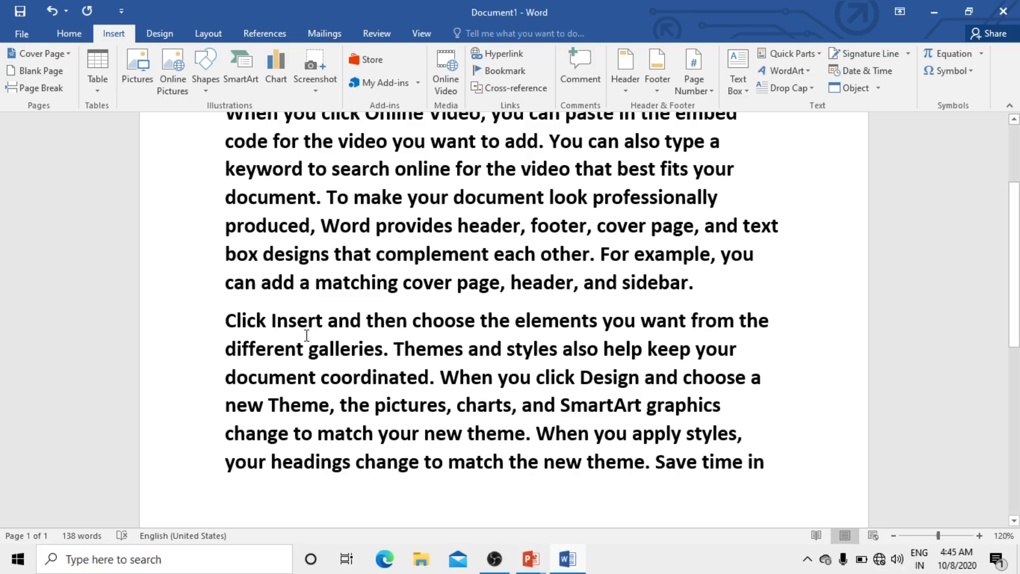
pyautogui.click(378, 257)
pyautogui.press('Delete')
pyautogui.press('Delete')
pyautogui.press('Delete')
pyautogui.press('Delete')
pyautogui.press('Delete')
pyautogui.press('Delete')
pyautogui.press('Delete')
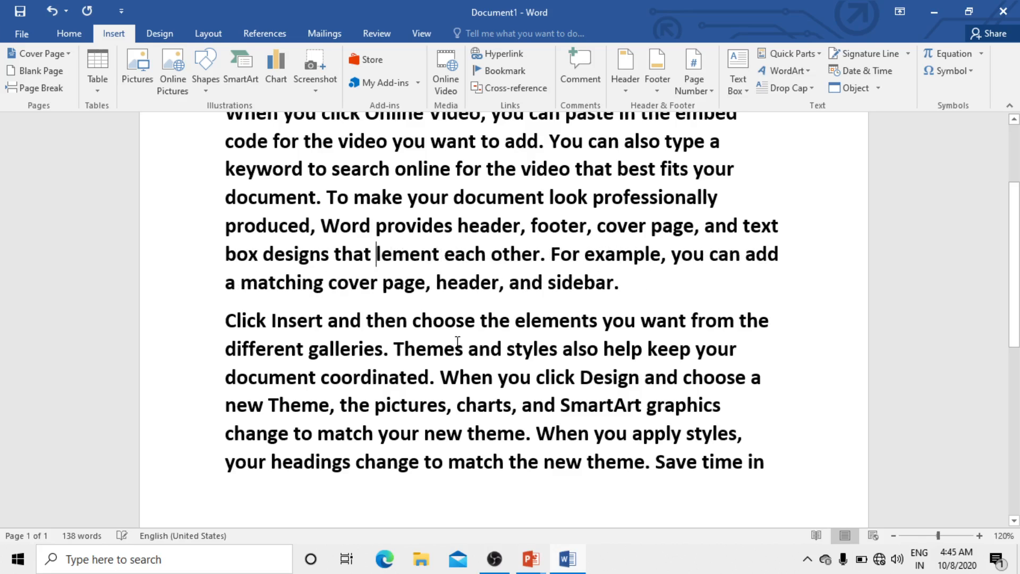
pyautogui.press('Delete')
pyautogui.press('Delete')
pyautogui.press('Delete')
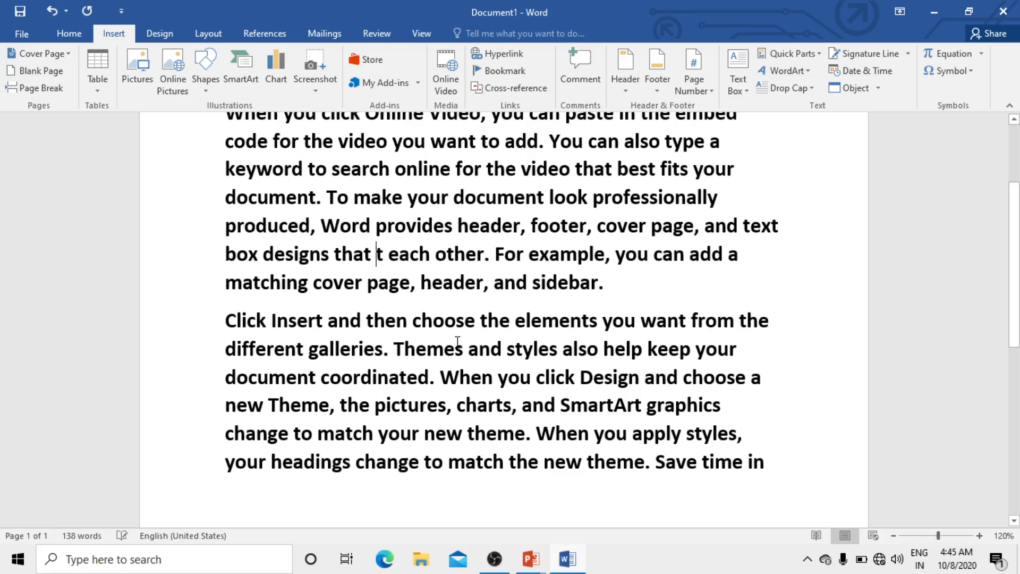
# Return to the PowerPoint slide show, circle the shortcut for item 6 and tick item 7, Delete Previous Word
pyautogui.moveTo(539, 563)
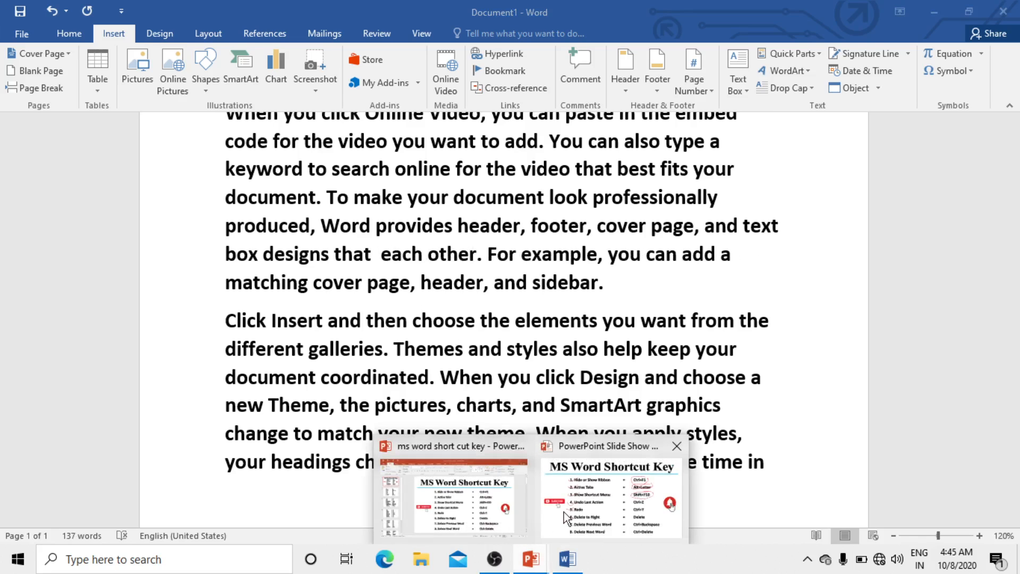
pyautogui.click(564, 512)
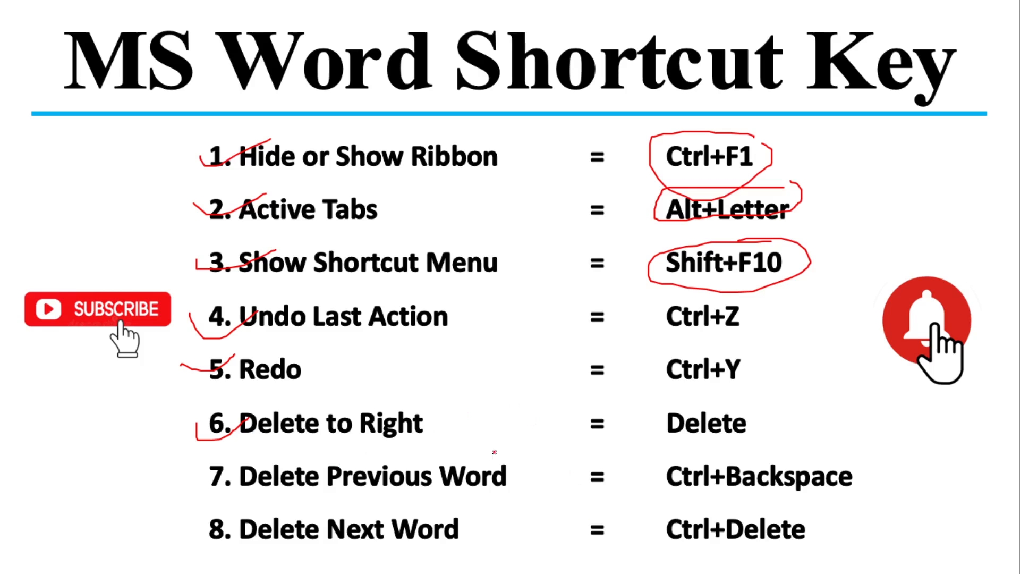
pyautogui.moveTo(752, 418)
pyautogui.mouseDown()
pyautogui.moveTo(684, 407)
pyautogui.moveTo(741, 442)
pyautogui.moveTo(744, 400)
pyautogui.mouseUp()
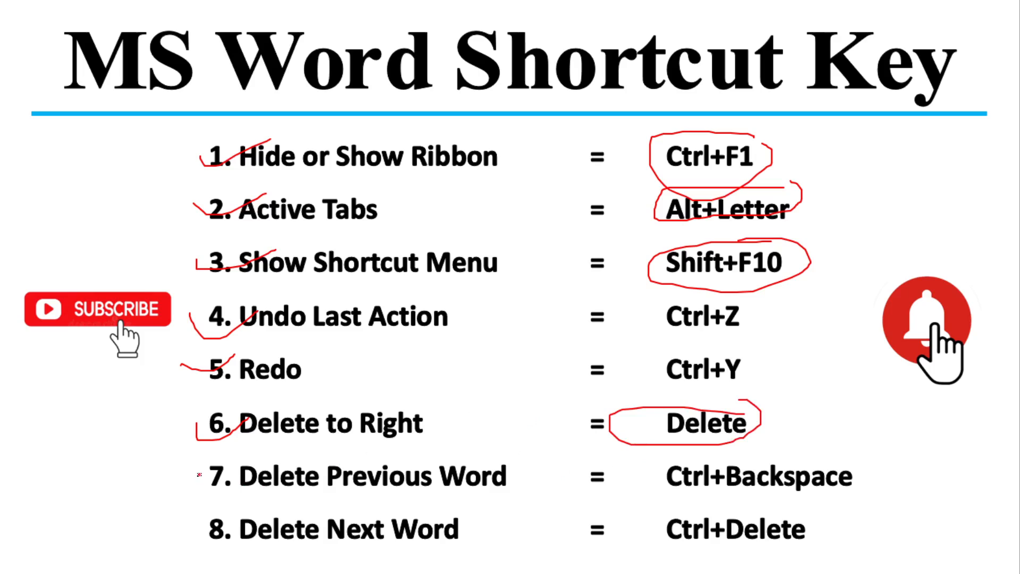
pyautogui.moveTo(198, 474)
pyautogui.mouseDown()
pyautogui.moveTo(216, 486)
pyautogui.moveTo(262, 458)
pyautogui.mouseUp()
# Switch to Word and delete the word "powerful" before "way" in the first line
pyautogui.hotkey('ctrl', 't')
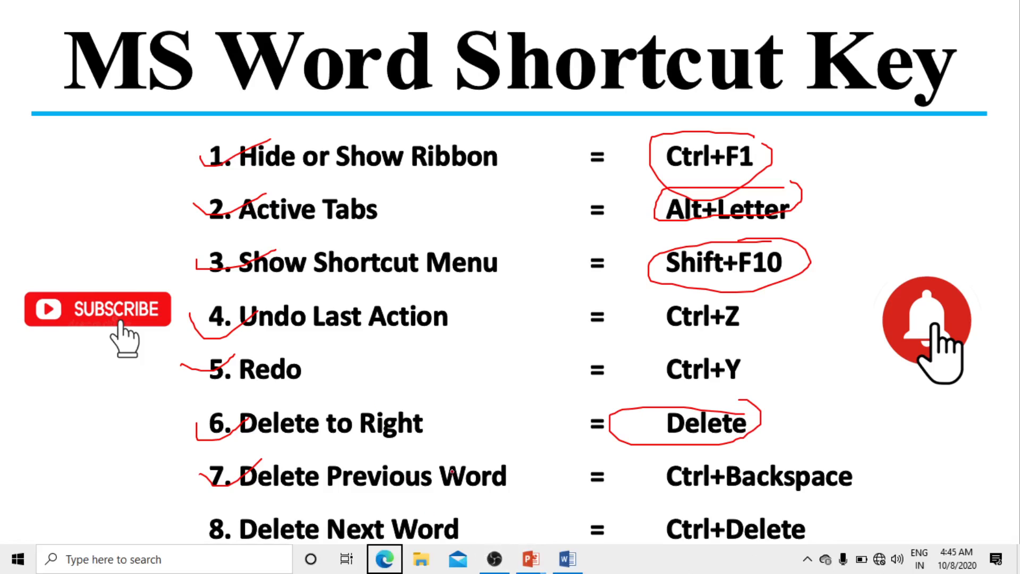
pyautogui.click(567, 559)
pyautogui.scroll(3, 521, 405)
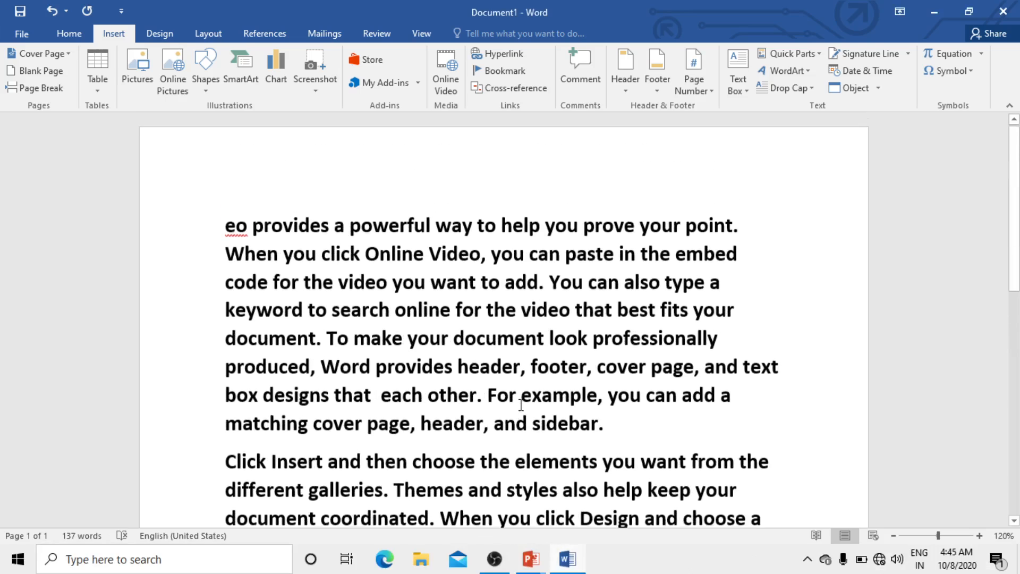
pyautogui.click(432, 227)
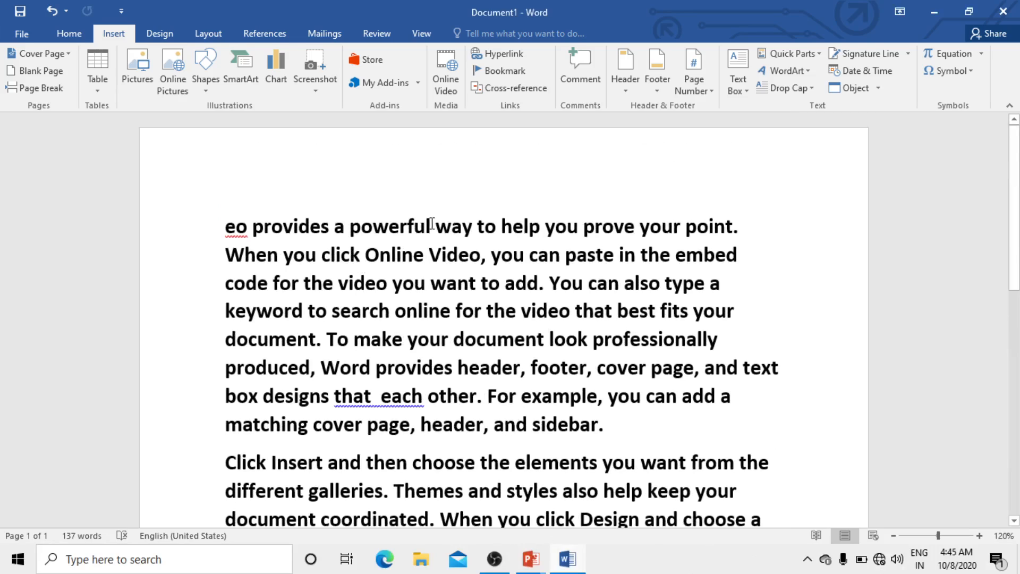
pyautogui.moveTo(432, 224); pyautogui.dragTo(360, 234)
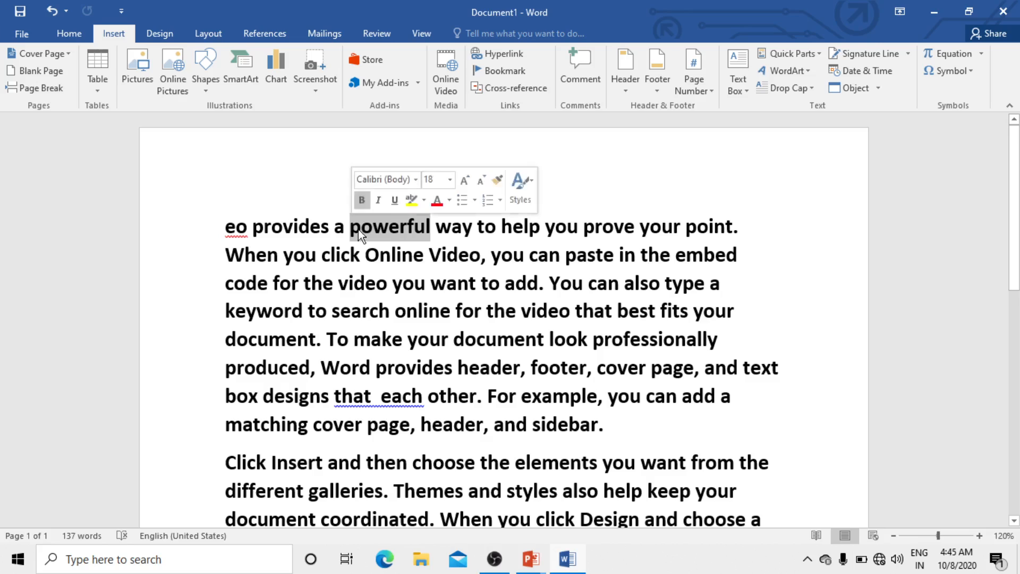
pyautogui.click(430, 247)
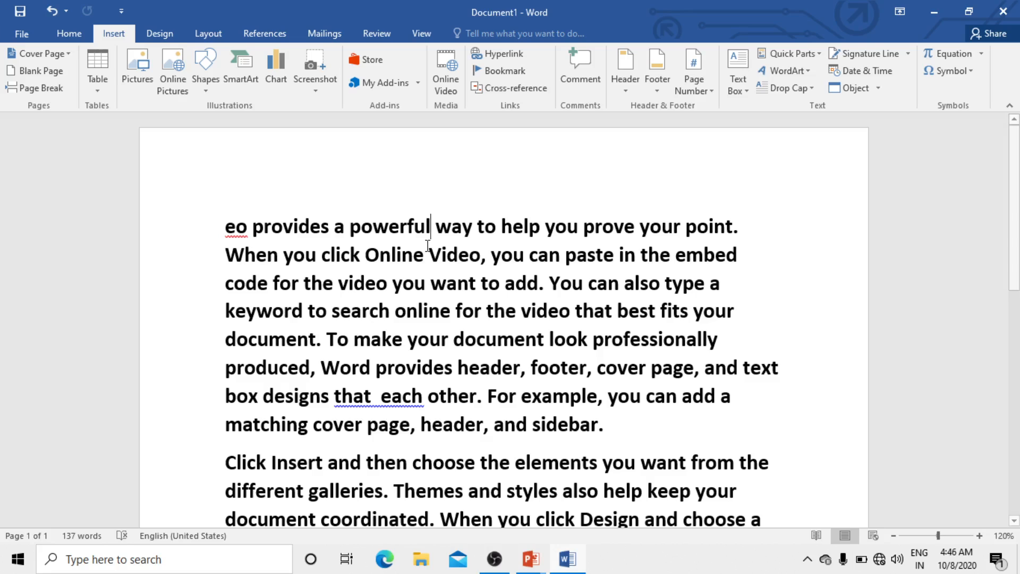
pyautogui.hotkey('ctrl', 'BackSpace')
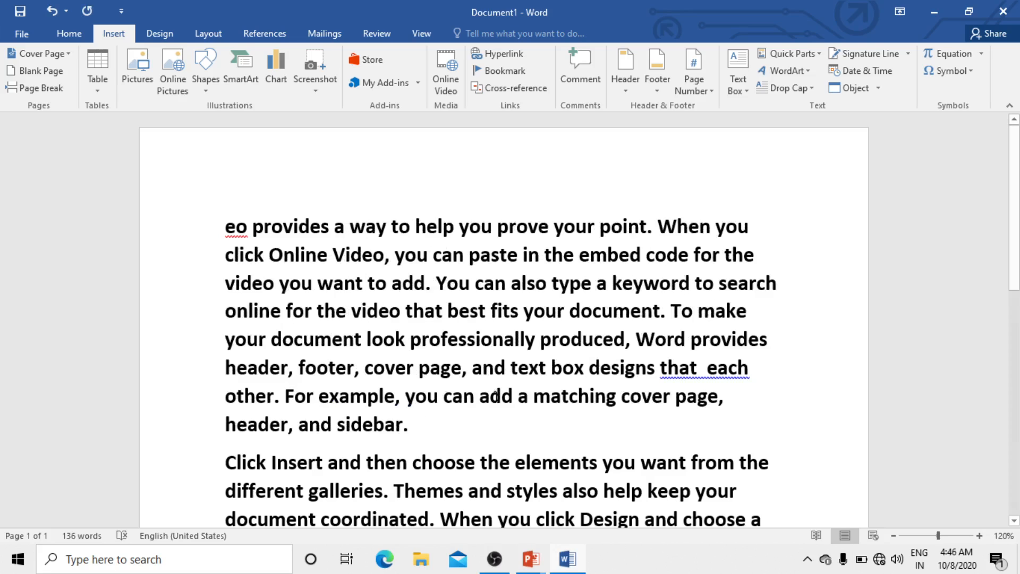
# Return to the PowerPoint slide show, tick item 8, Delete Next Word, and circle its shortcut with the pen
pyautogui.moveTo(531, 559)
pyautogui.click(625, 470)
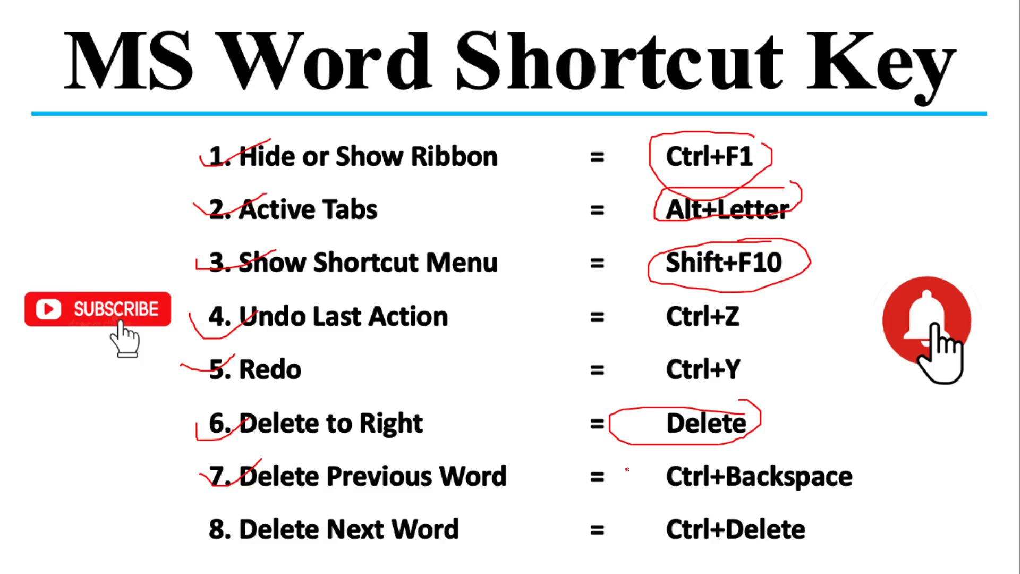
pyautogui.moveTo(187, 525)
pyautogui.mouseDown()
pyautogui.moveTo(225, 535)
pyautogui.moveTo(232, 526)
pyautogui.mouseUp()
pyautogui.moveTo(715, 508)
pyautogui.mouseDown()
pyautogui.moveTo(710, 539)
pyautogui.moveTo(738, 485)
pyautogui.mouseUp()
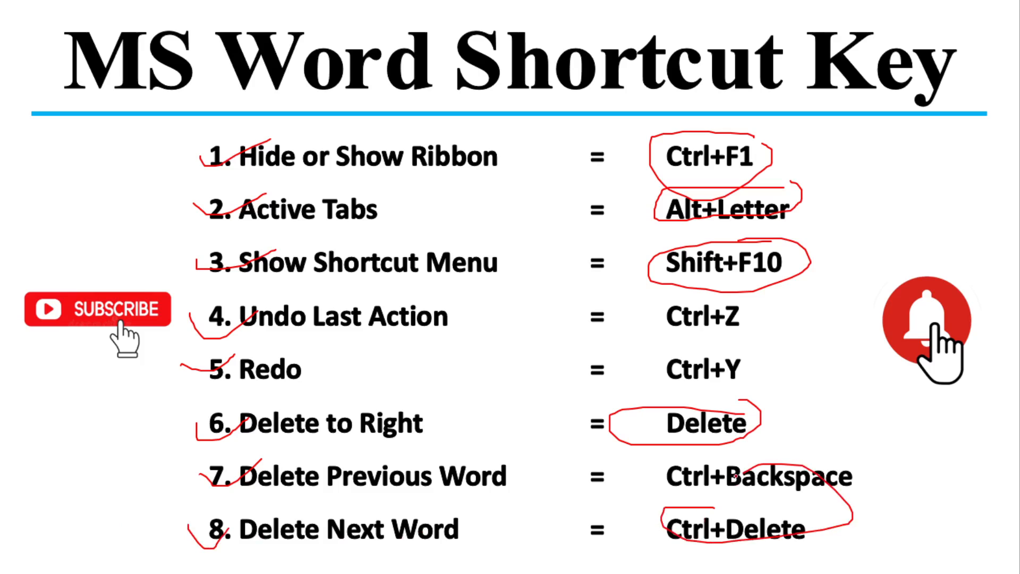
# Switch to Word and delete the word "prove" before "your point" in the first line
pyautogui.click(567, 559)
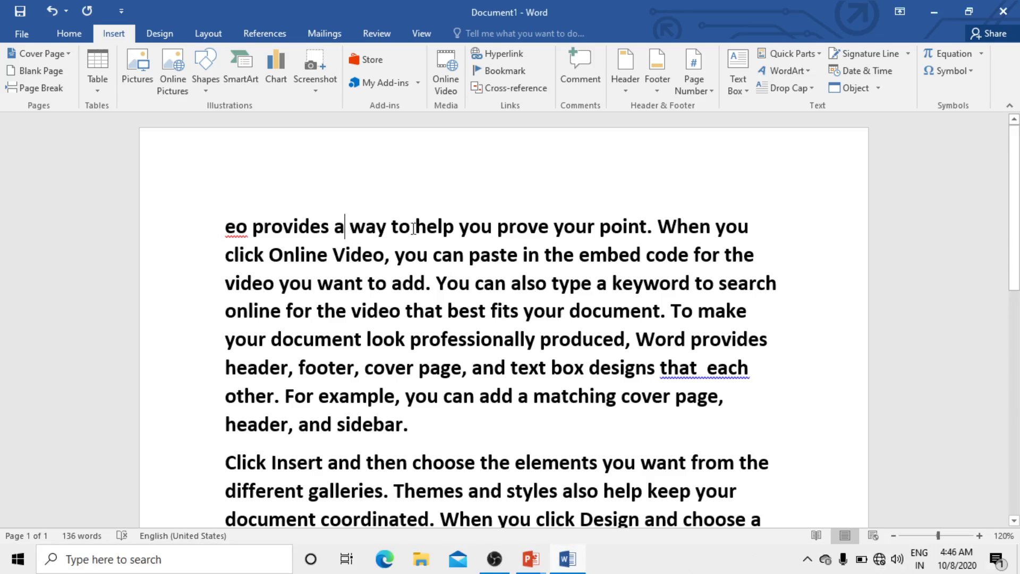
pyautogui.click(497, 227)
pyautogui.hotkey('ctrl', 'Delete')
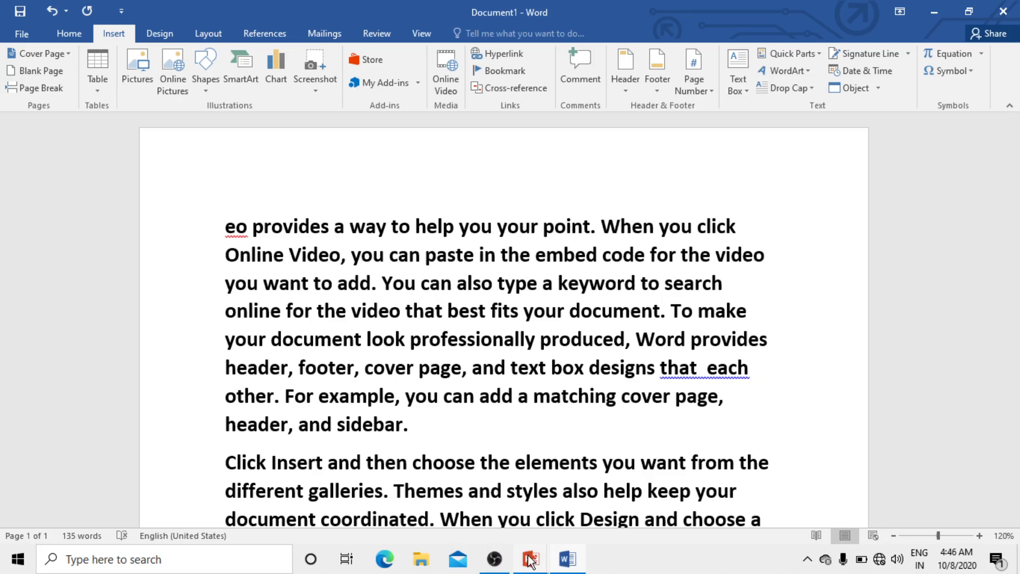
# Return to the PowerPoint slide show and advance to the slide listing shortcuts 9 to 17
pyautogui.moveTo(530, 561)
pyautogui.click(633, 486)
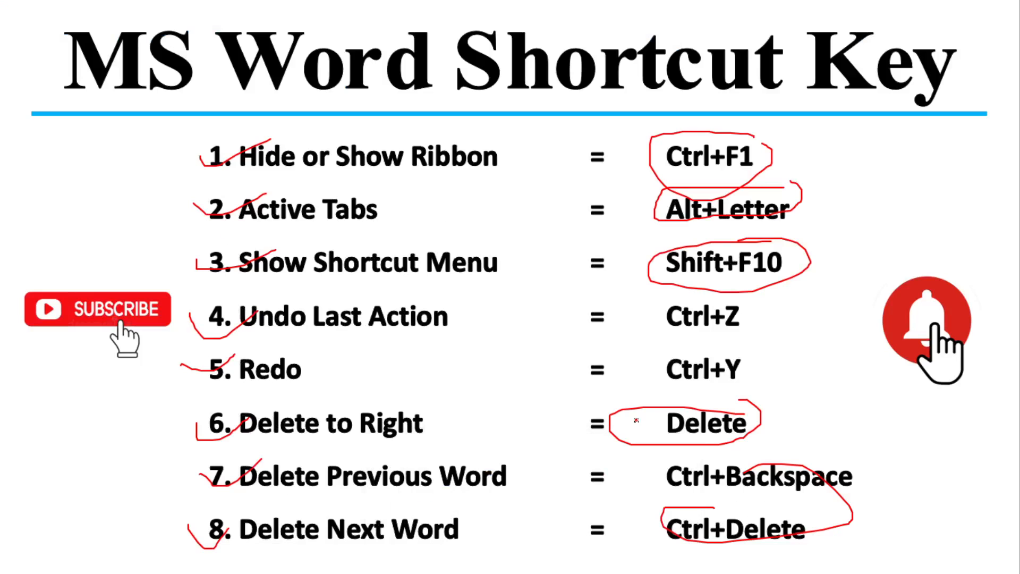
pyautogui.press('Right')
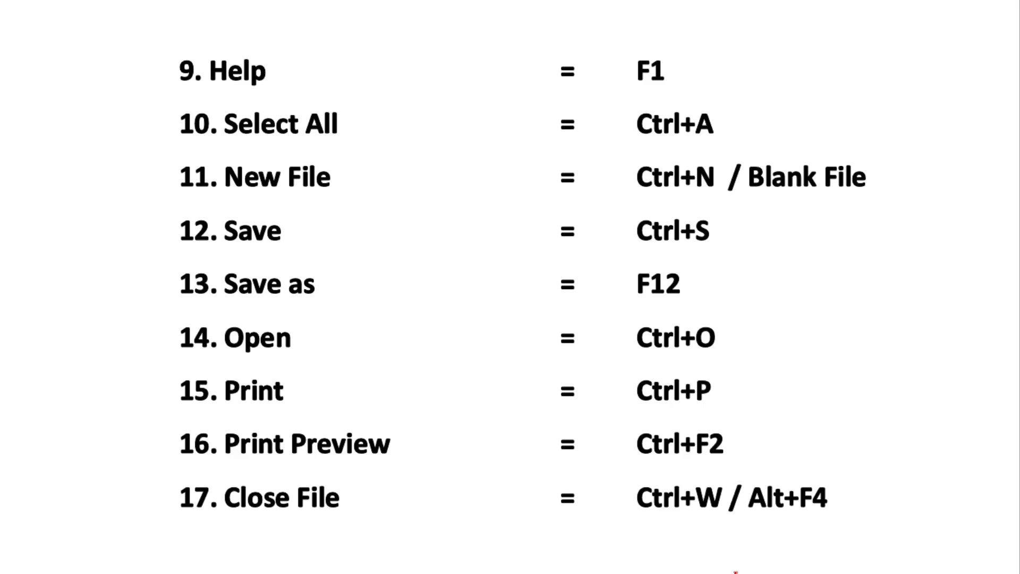